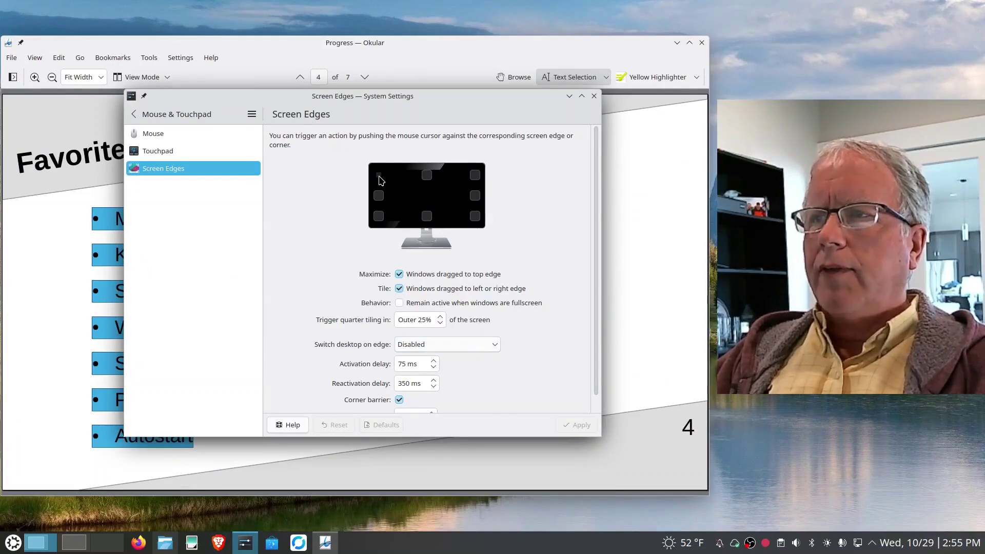
Step: Show the Screen Edges page, with the top-left corner set to Overview, over Okular's page 4
{"action": "mouse_move", "coordinate": [380, 180]}
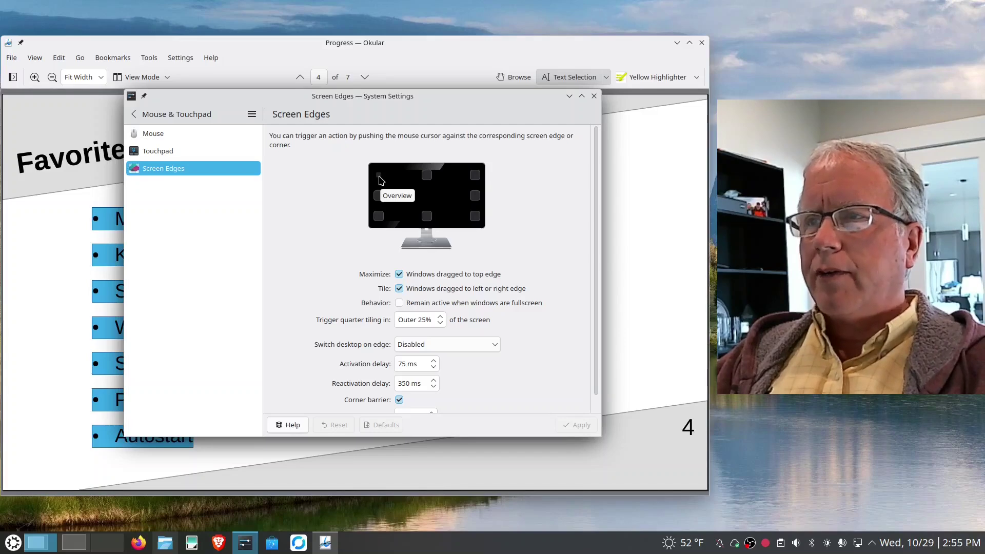
Step: Set the top-left screen corner to No Action, apply it, and bring up the Overview with Meta+W
{"action": "left_click", "coordinate": [379, 179]}
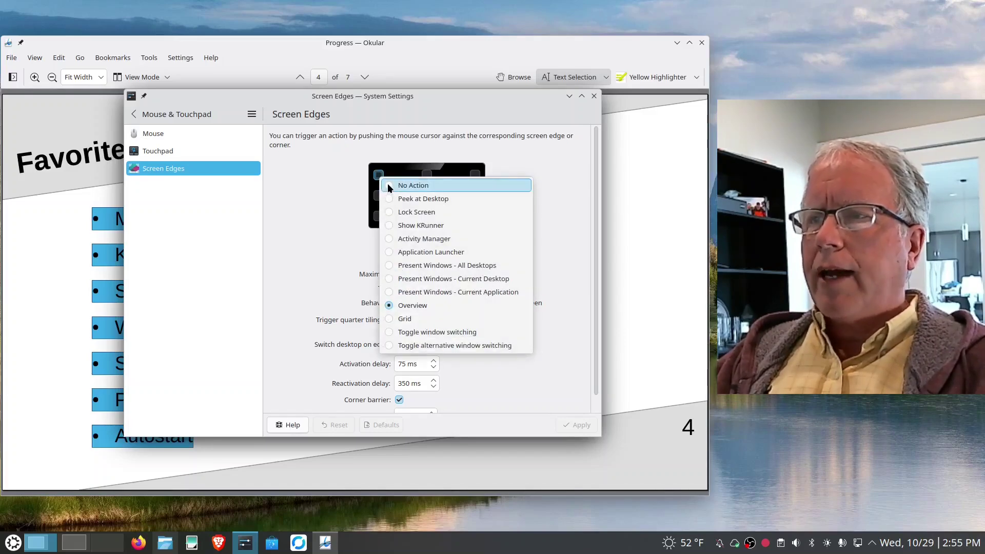
{"action": "left_click", "coordinate": [390, 185]}
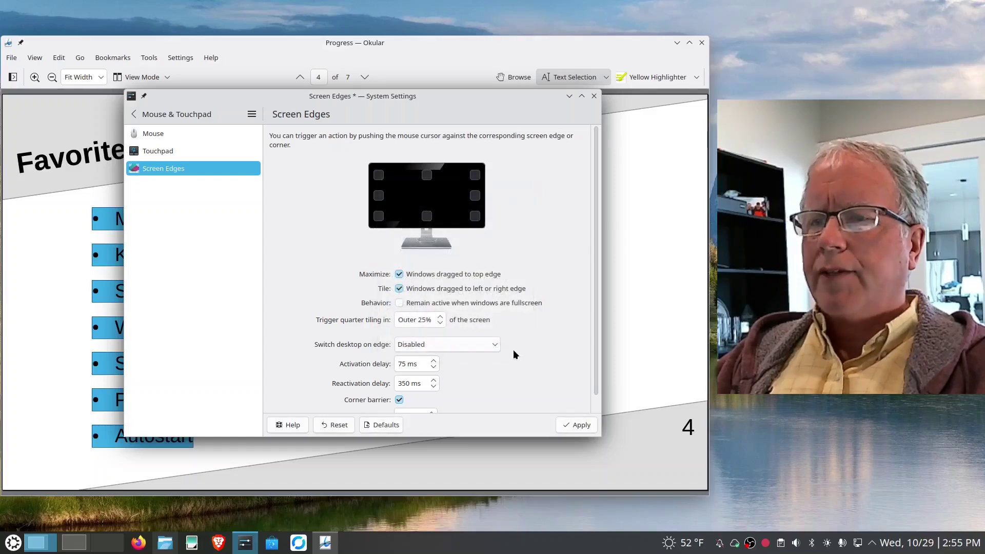
{"action": "left_click", "coordinate": [581, 428]}
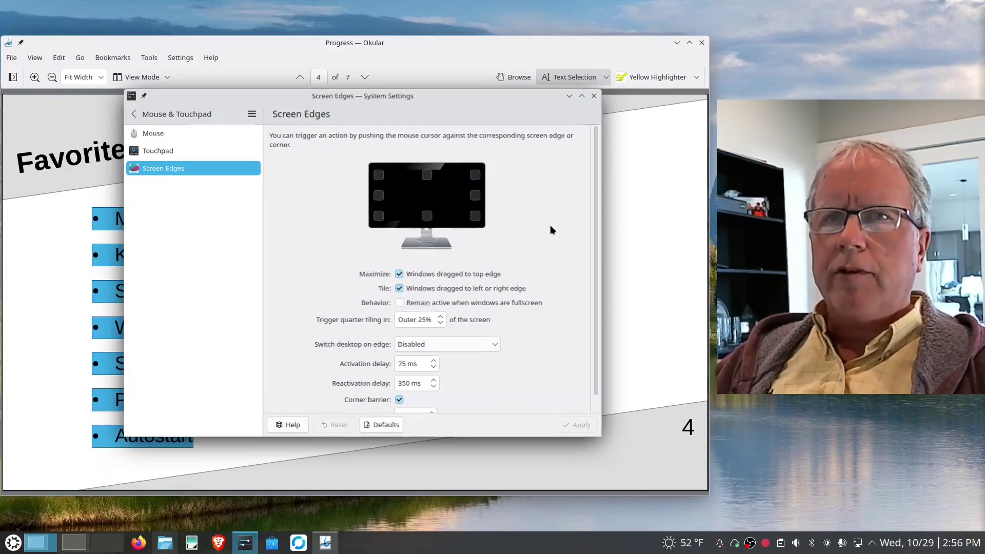
{"action": "key", "text": "super+w"}
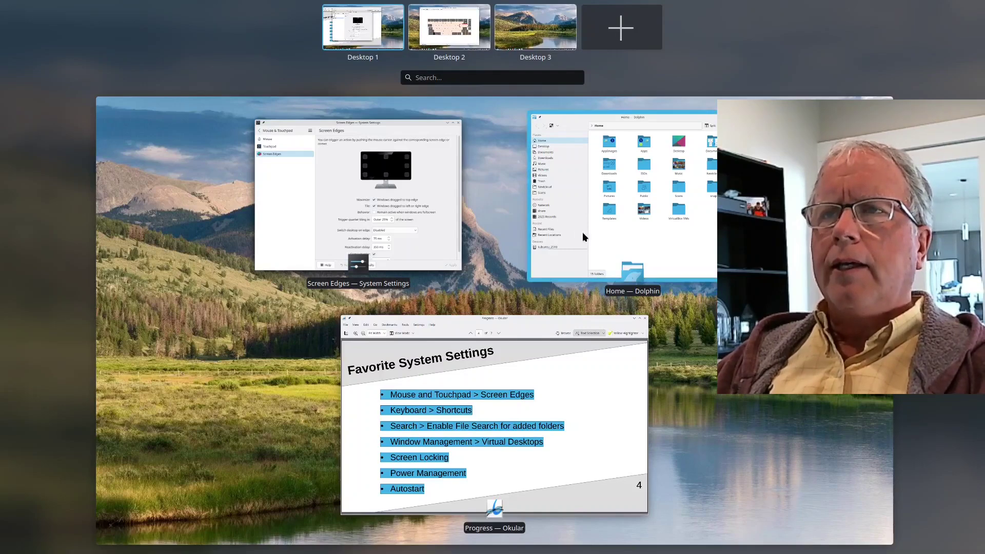
Step: Add two more virtual desktops, Desktop 4 and Desktop 5, in the Overview
{"action": "left_click", "coordinate": [621, 30]}
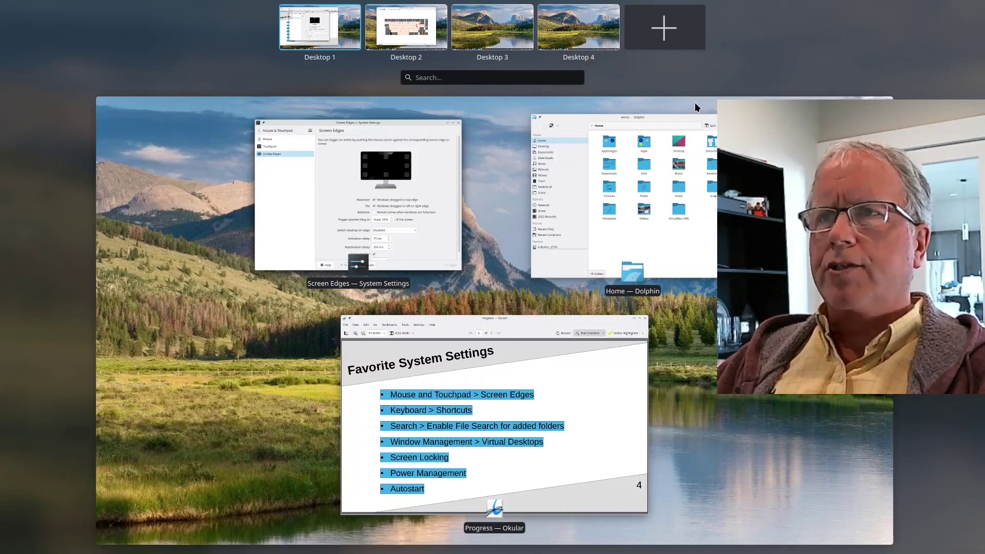
{"action": "mouse_move", "coordinate": [604, 22]}
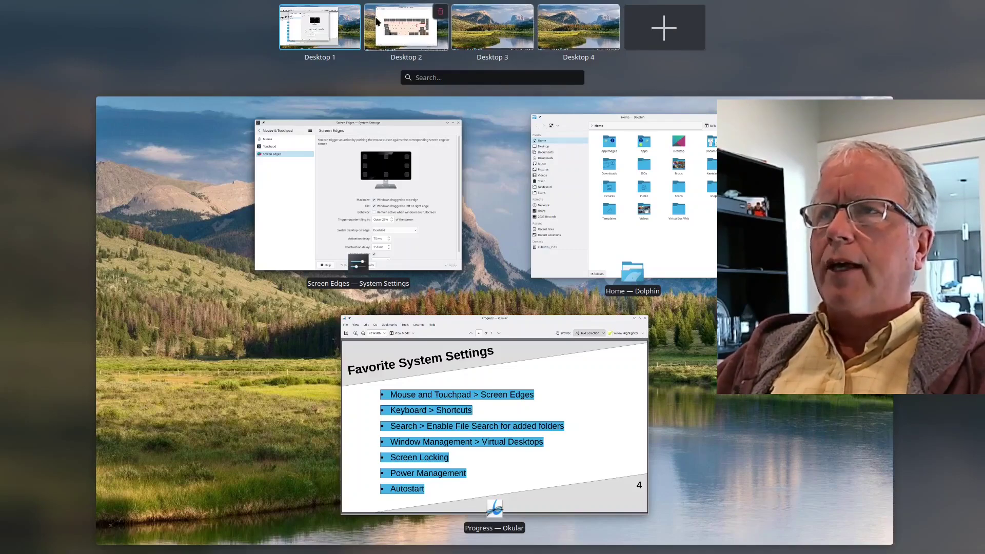
{"action": "left_click", "coordinate": [664, 28]}
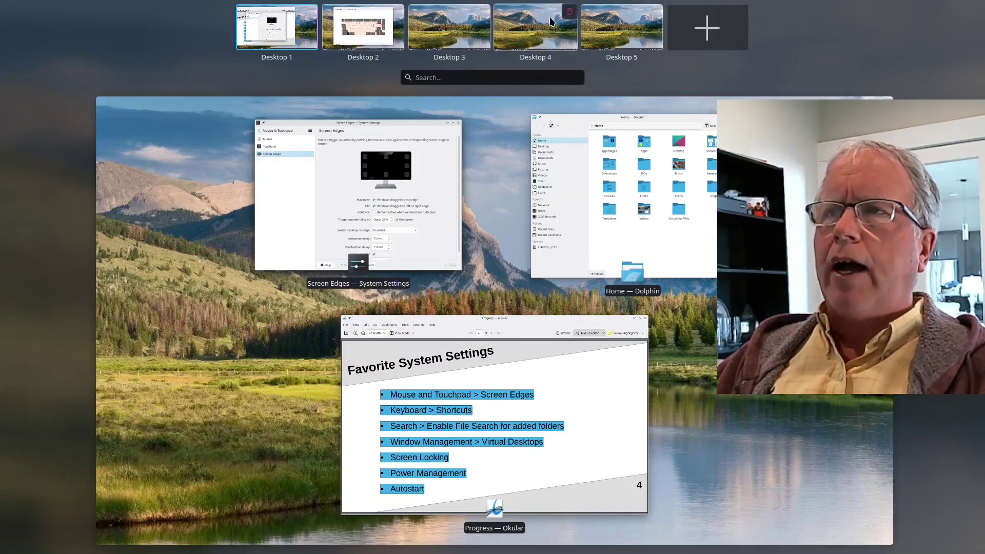
{"action": "mouse_move", "coordinate": [635, 28]}
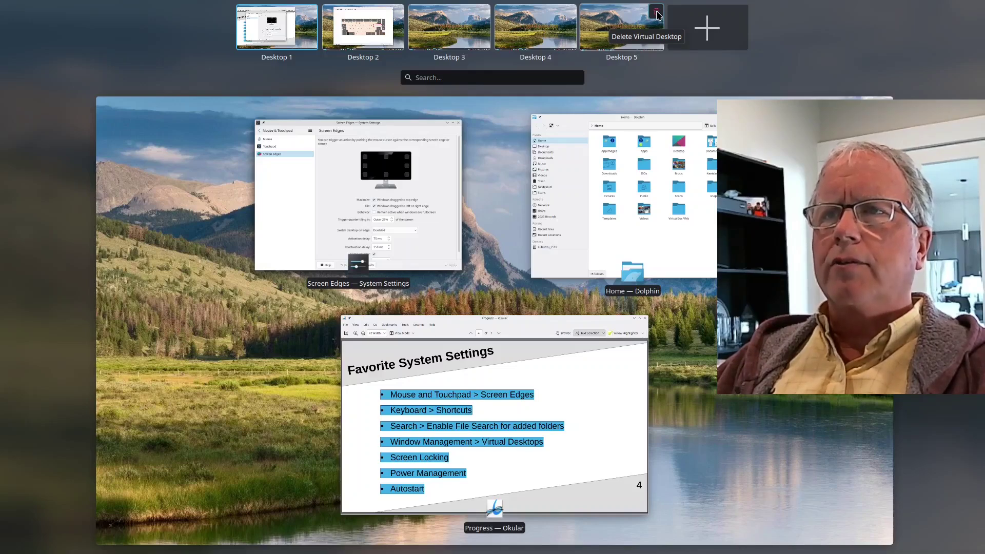
Step: Delete Desktops 5 and 4, then exit the Overview back to the Screen Edges settings
{"action": "left_click", "coordinate": [657, 13]}
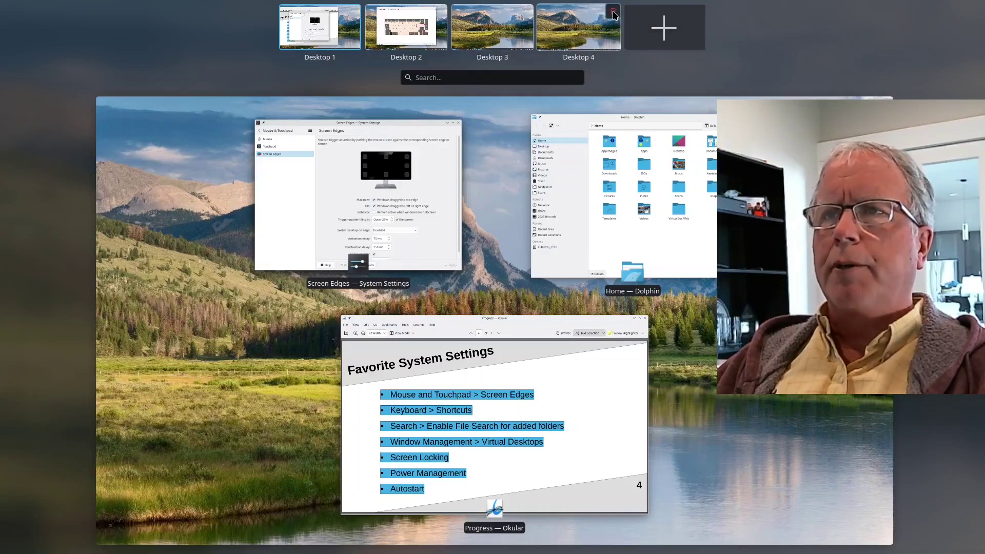
{"action": "left_click", "coordinate": [614, 17]}
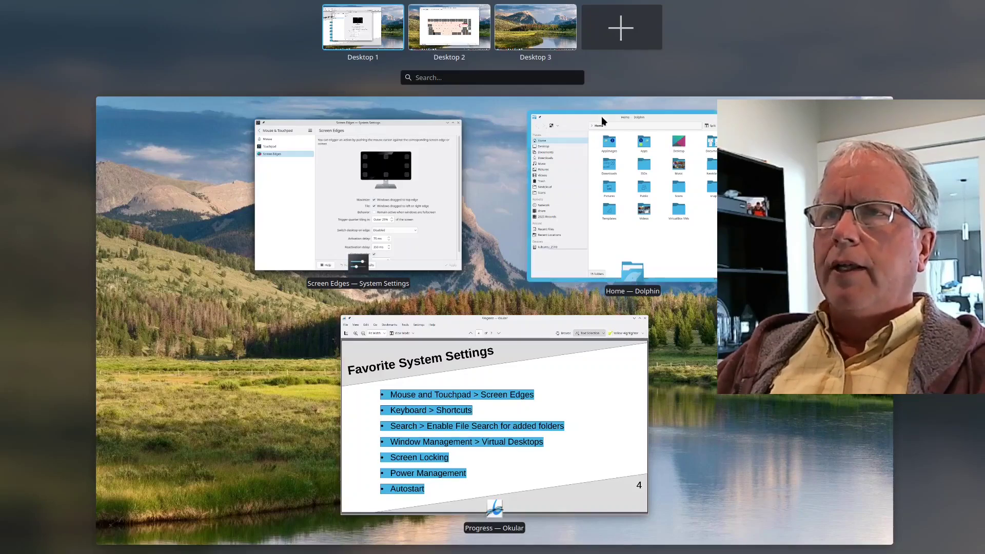
{"action": "mouse_move", "coordinate": [564, 47]}
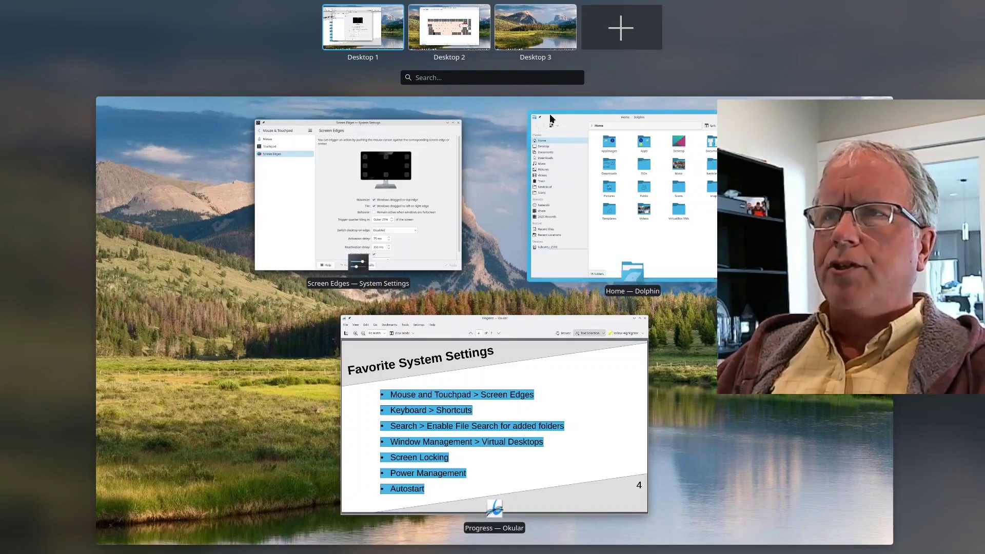
{"action": "left_click", "coordinate": [497, 271]}
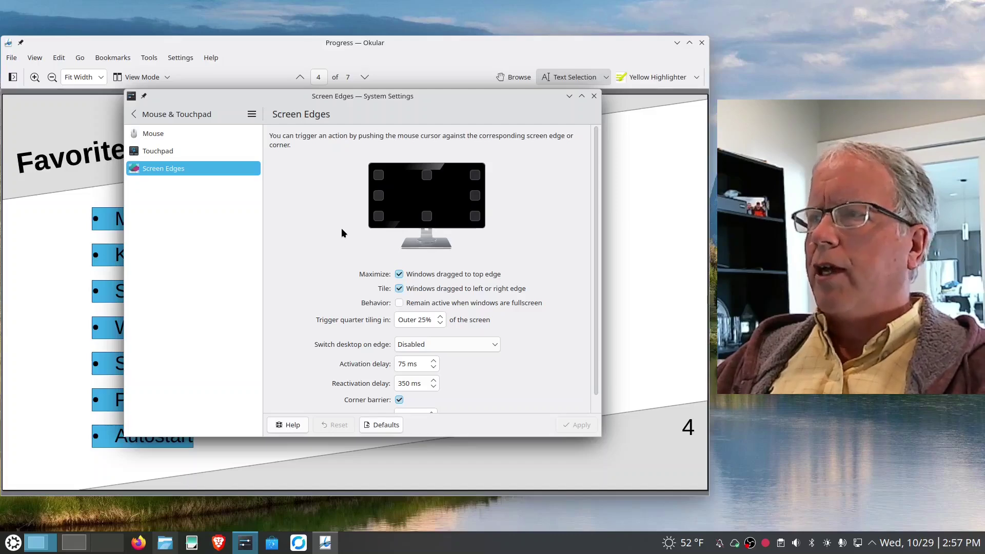
Step: Open Keyboard > Shortcuts, select Window Management, and expand the Close Window entry
{"action": "left_click", "coordinate": [153, 115]}
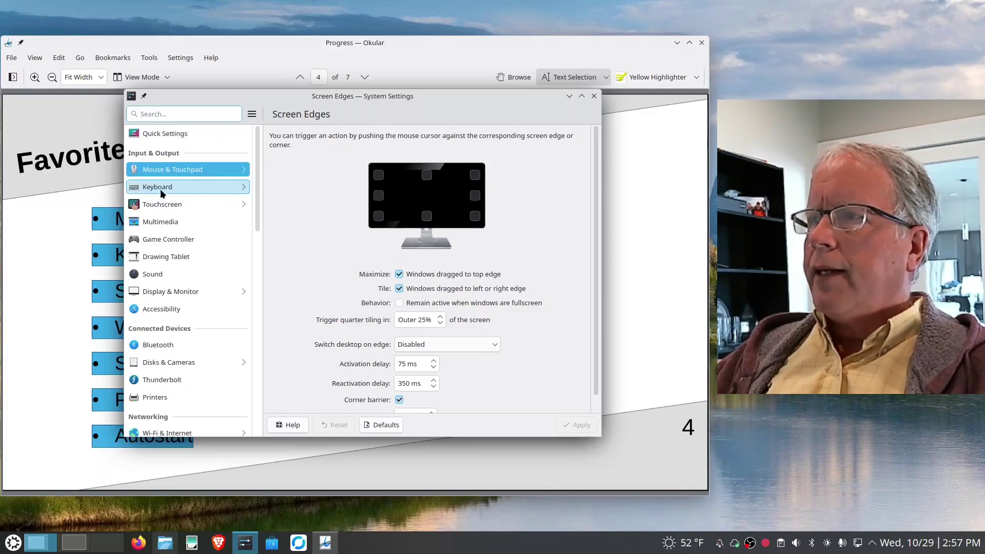
{"action": "left_click", "coordinate": [149, 188]}
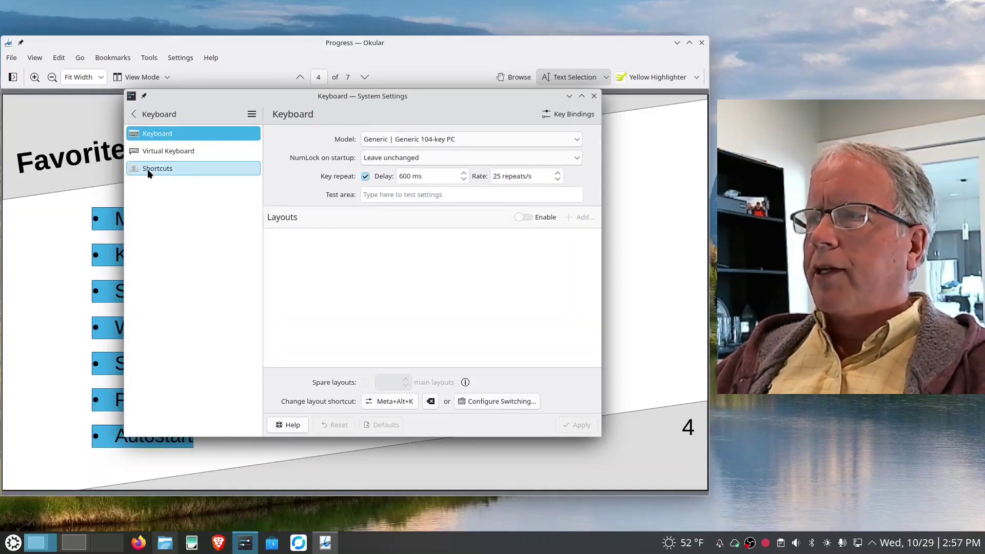
{"action": "left_click", "coordinate": [146, 168]}
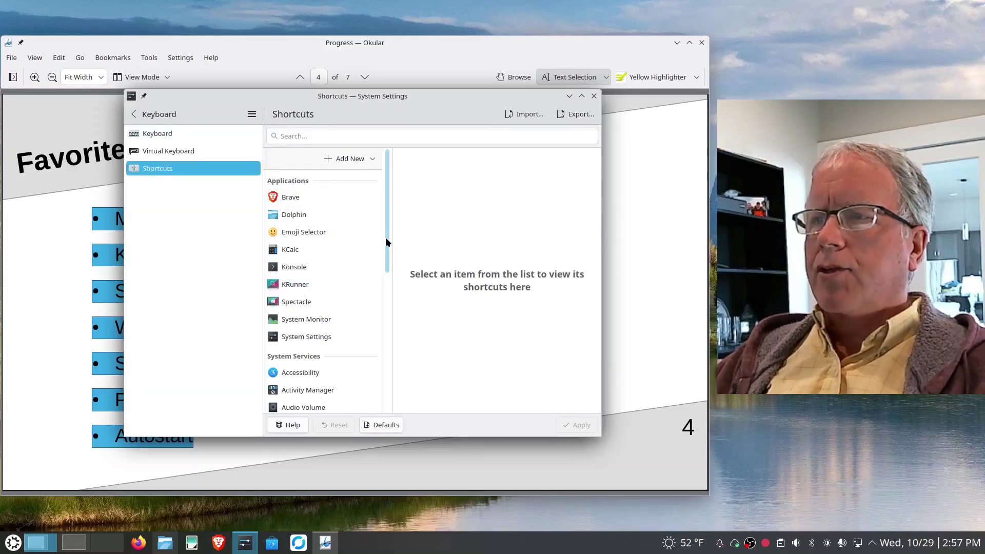
{"action": "left_click_drag", "start_coordinate": [385, 237], "coordinate": [383, 322]}
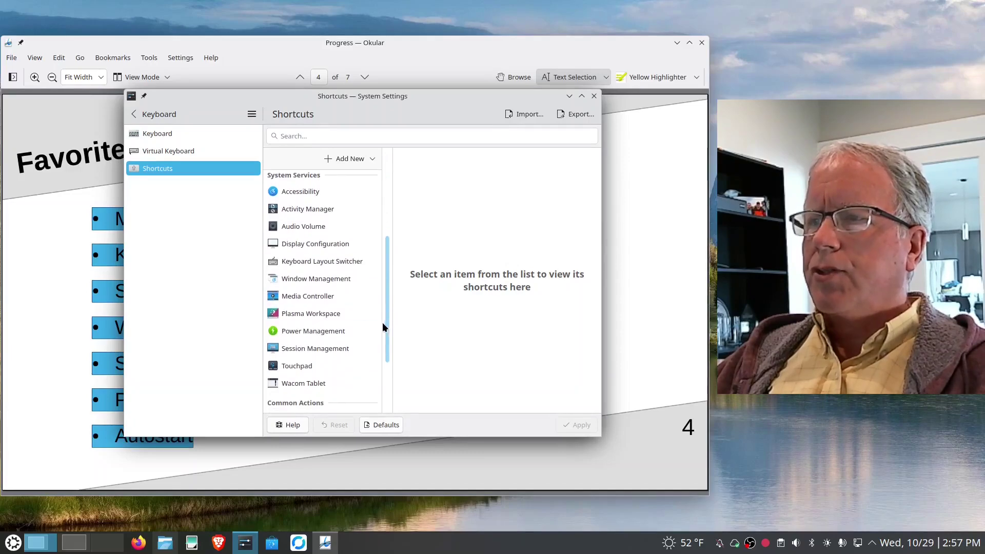
{"action": "left_click", "coordinate": [315, 280]}
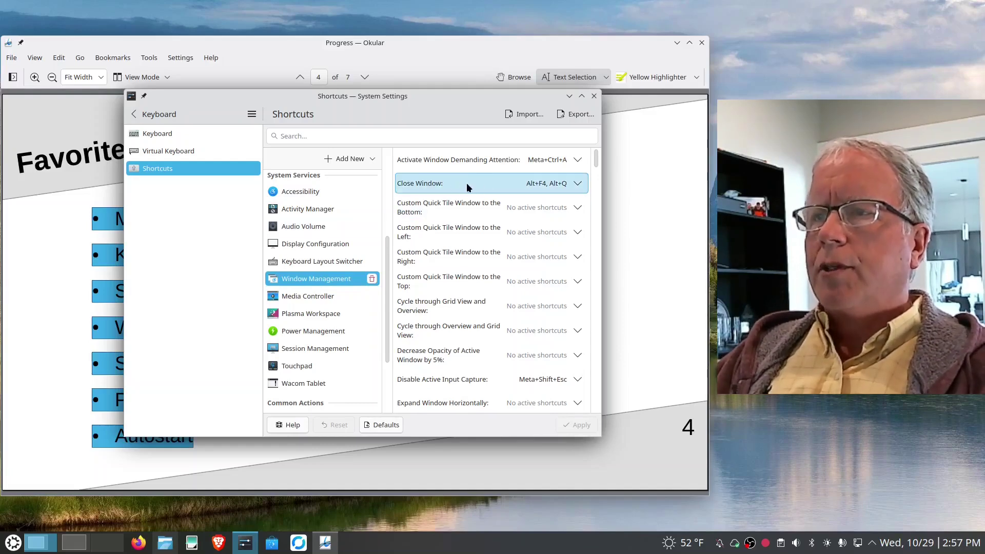
{"action": "left_click", "coordinate": [450, 184]}
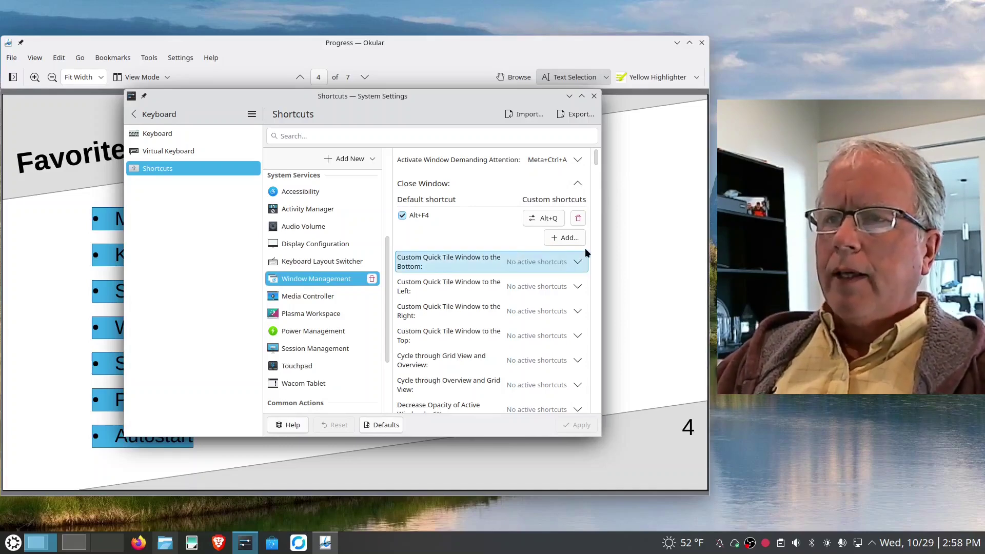
Step: Cancel assigning the conflicting Alt+Q to Close Window, then tile the settings window to the right edge
{"action": "left_click", "coordinate": [570, 239]}
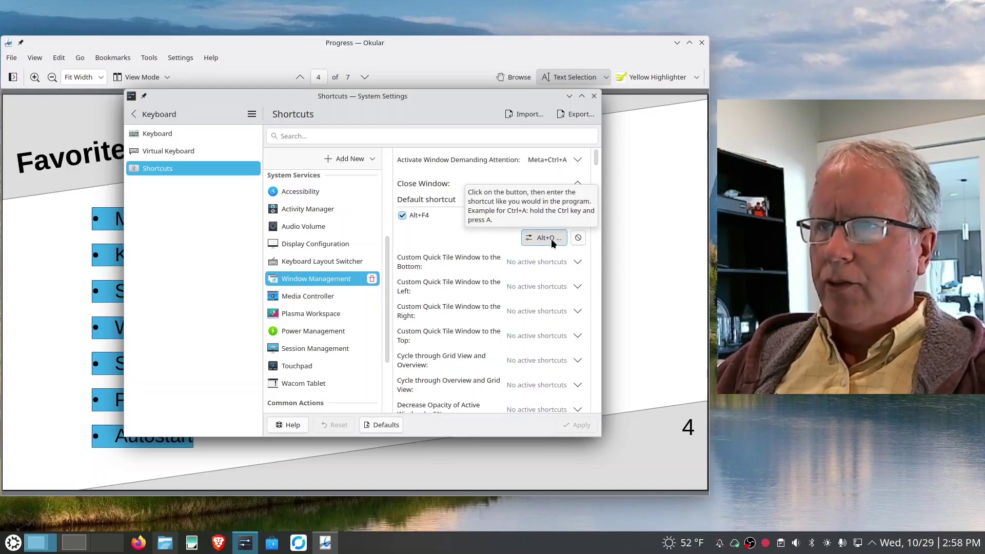
{"action": "key", "text": "alt+q"}
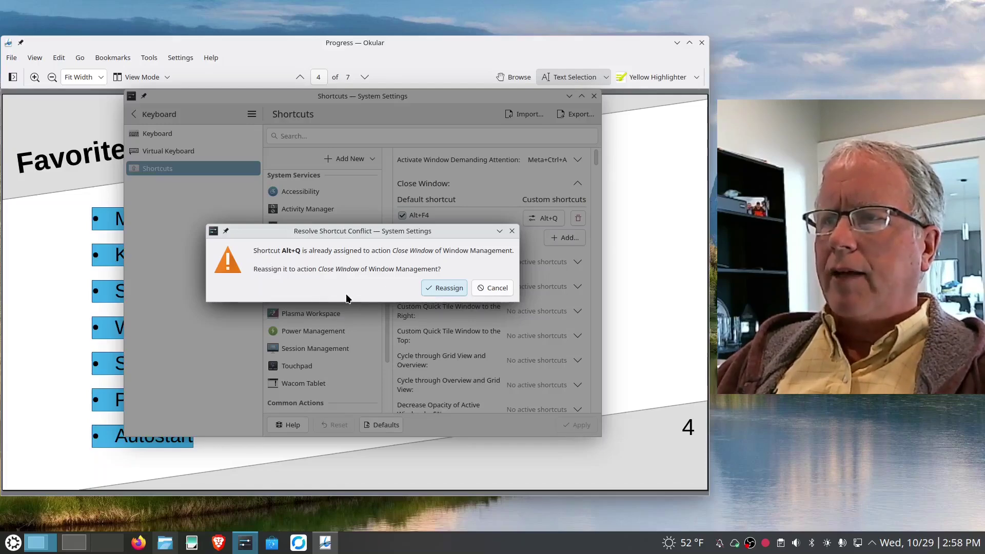
{"action": "left_click", "coordinate": [492, 287]}
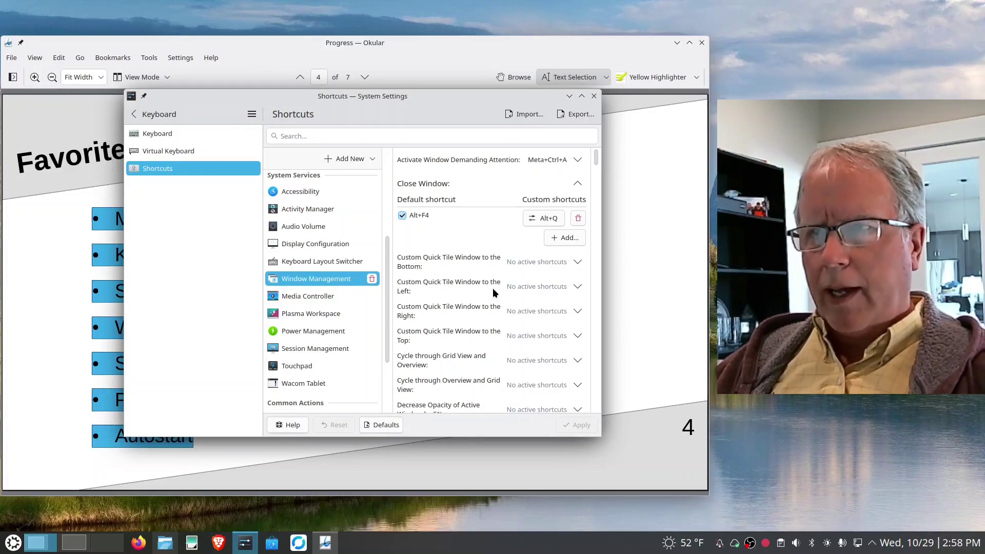
{"action": "key", "text": "super+Left"}
{"action": "key", "text": "super+Right"}
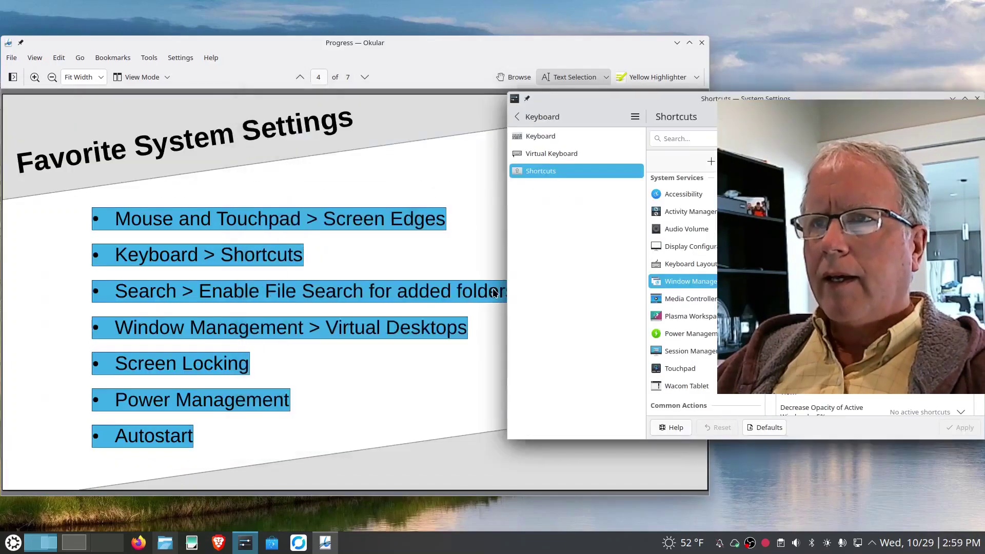
Step: Search shortcuts for 'center', expand Move Window to the Center, centre with Meta+], then switch to Desktop 2
{"action": "key", "text": "super+Left"}
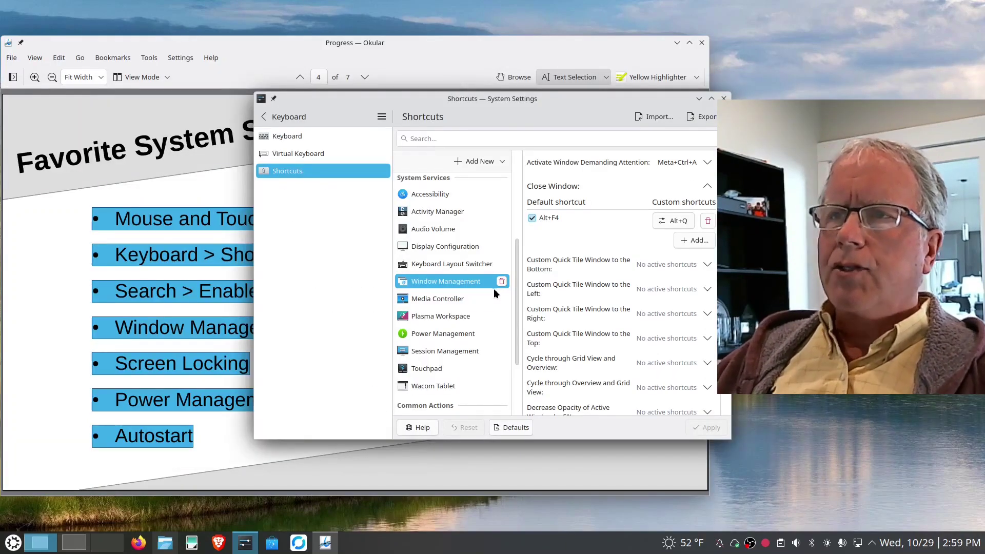
{"action": "left_click_drag", "start_coordinate": [591, 95], "coordinate": [488, 89]}
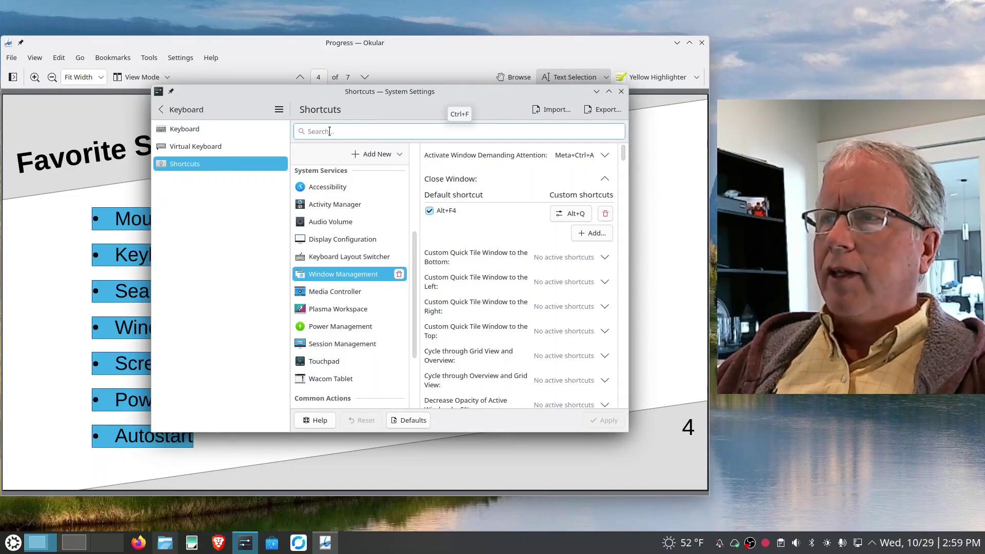
{"action": "type", "text": "center"}
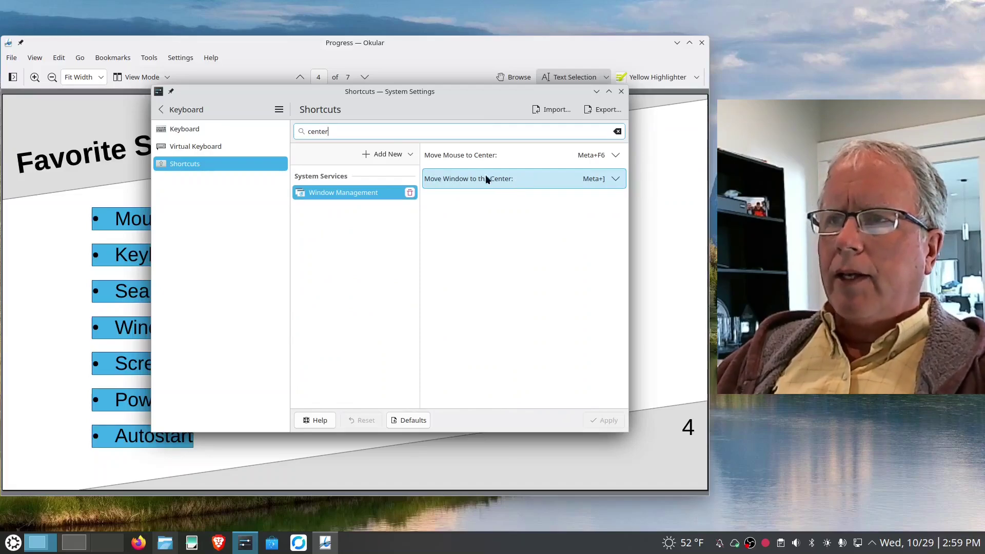
{"action": "left_click", "coordinate": [569, 184]}
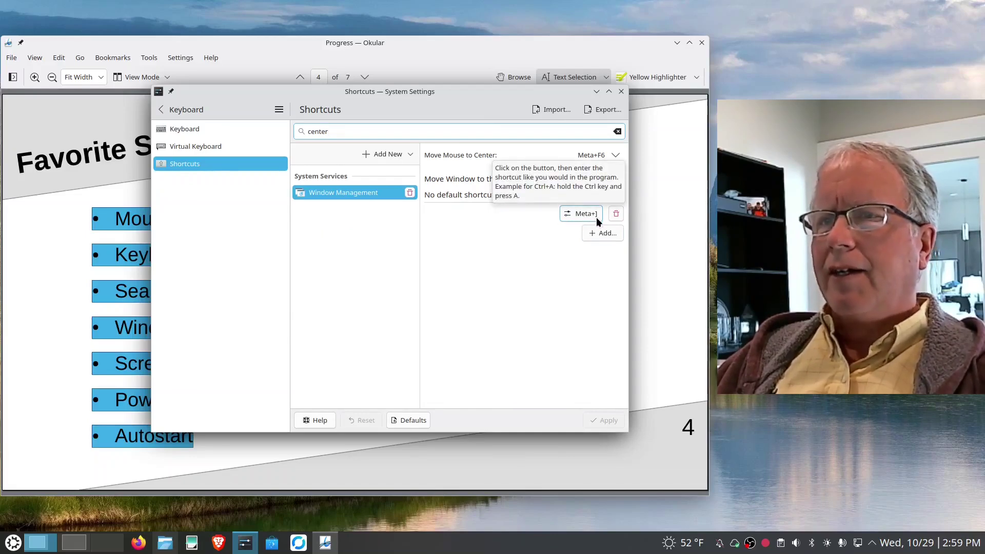
{"action": "key", "text": "super+bracketright"}
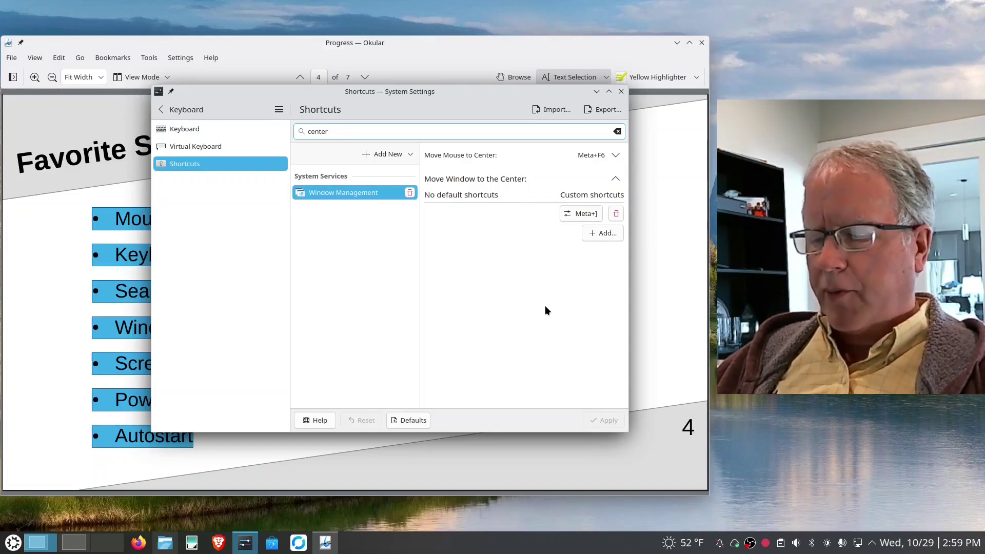
{"action": "key", "text": "ctrl+F2"}
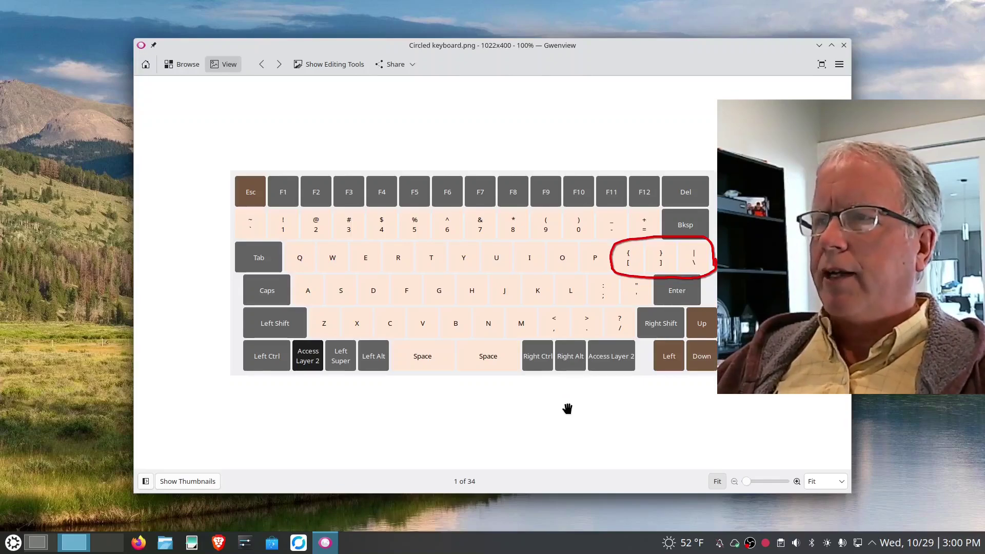
Step: Leave the circled keyboard image and switch back to Desktop 1 with Ctrl+F1
{"action": "key", "text": "ctrl+F1"}
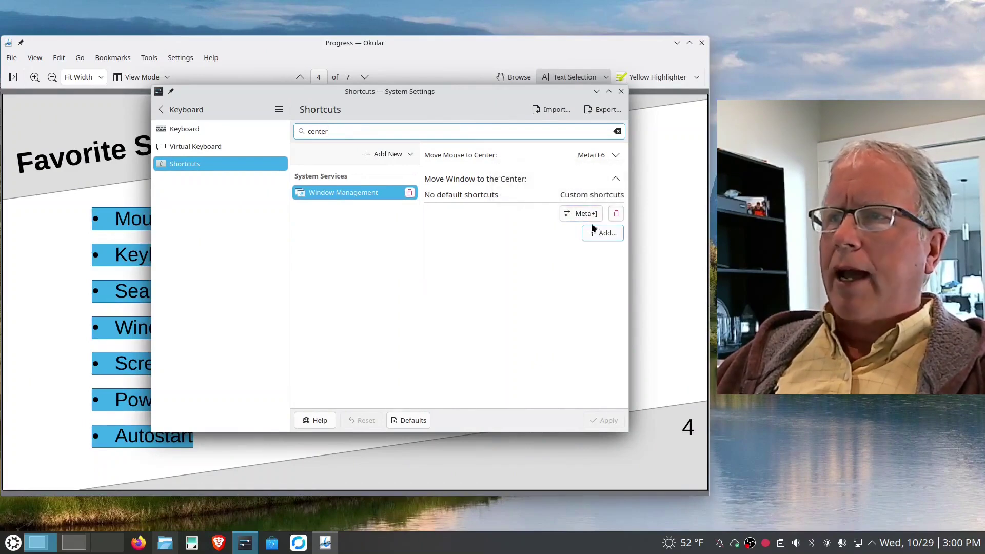
Step: Search the shortcuts for 'left' and expand Move Window Left
{"action": "left_click_drag", "start_coordinate": [343, 132], "coordinate": [304, 132]}
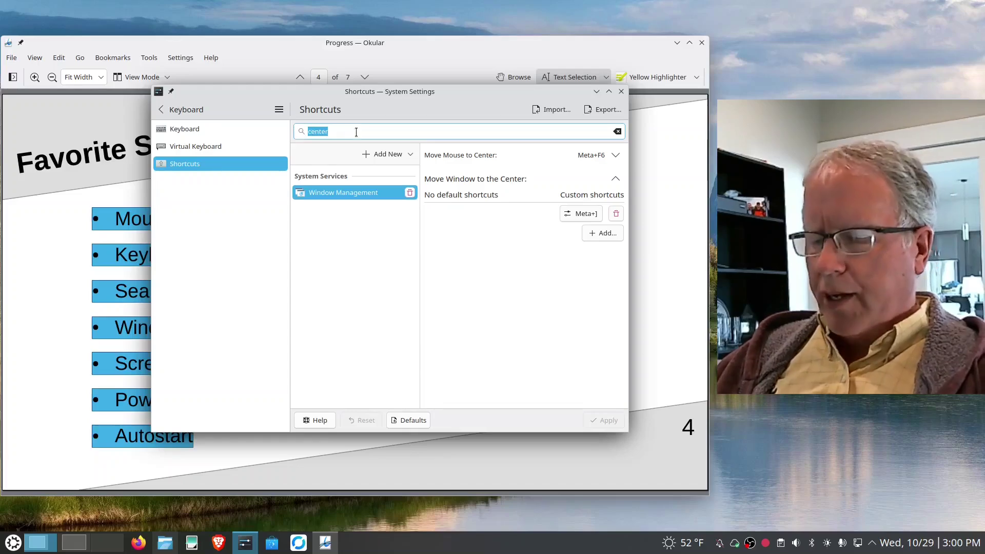
{"action": "type", "text": "left"}
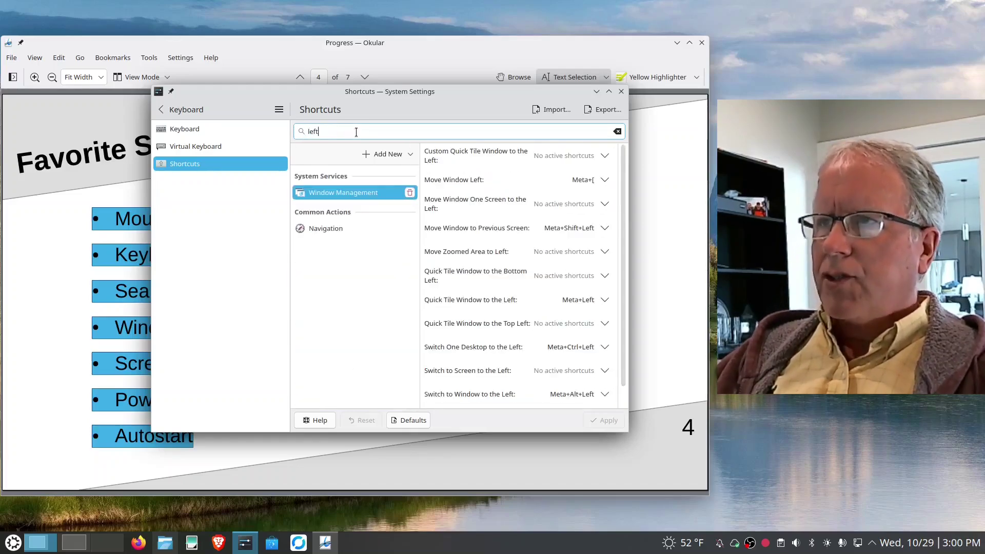
{"action": "left_click", "coordinate": [543, 181]}
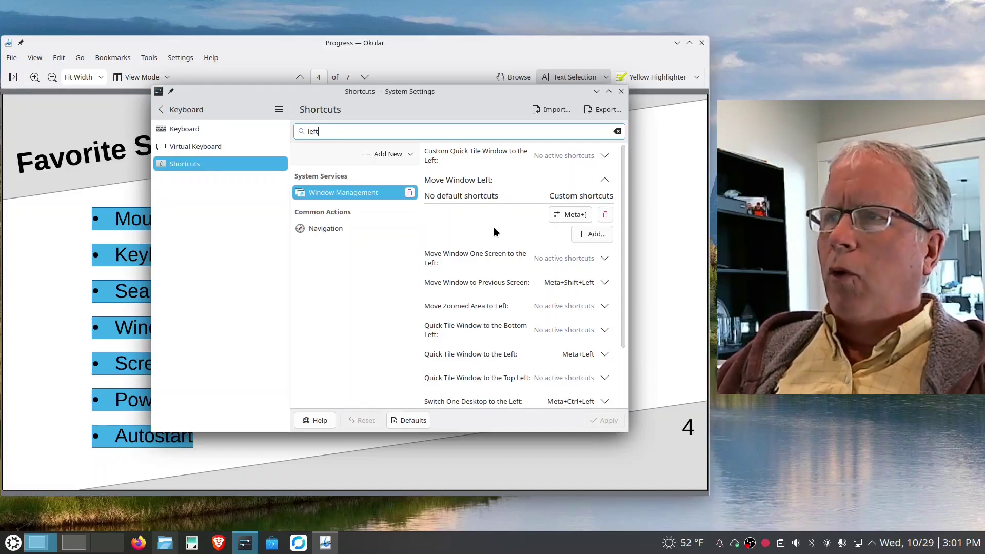
Step: Replace the search with 'right' and expand Move Window Right, showing its Meta+\ binding
{"action": "double_click", "coordinate": [336, 131]}
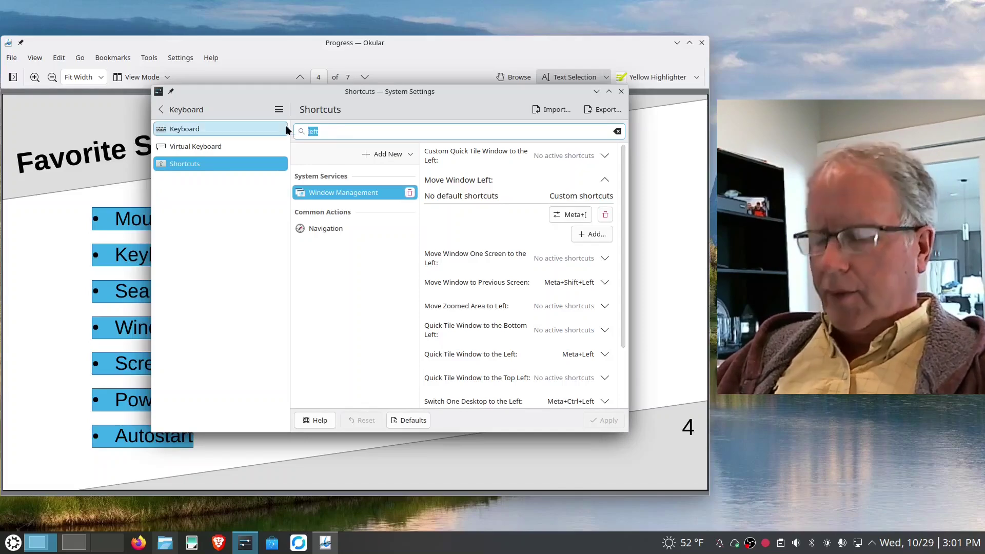
{"action": "type", "text": "right"}
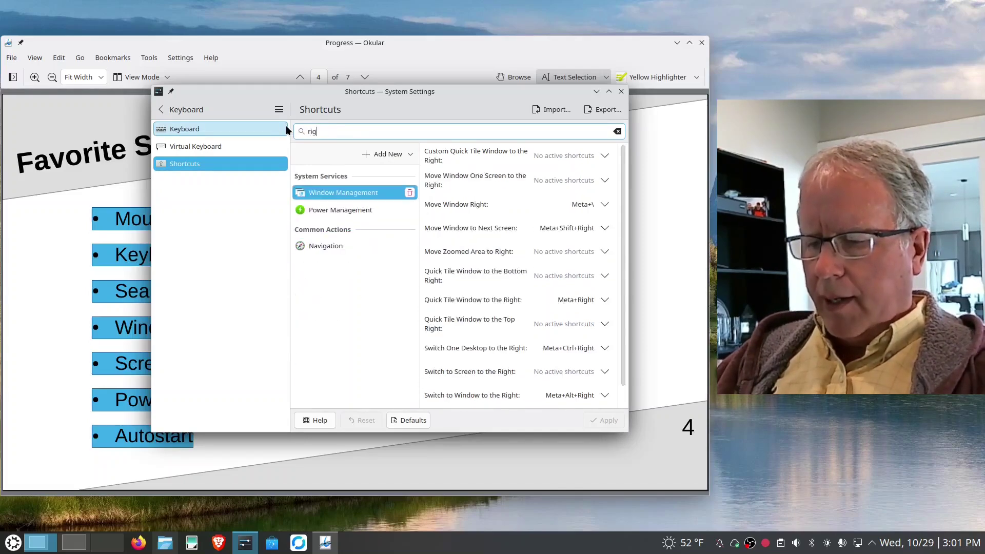
{"action": "left_click", "coordinate": [549, 211]}
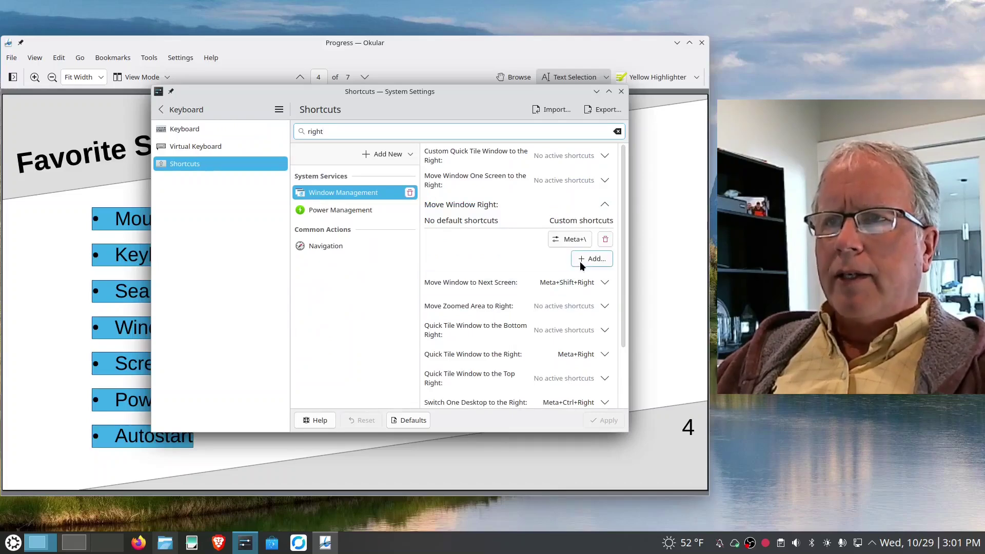
Step: Return to the main categories and open Window Management's Window Behavior page
{"action": "left_click", "coordinate": [160, 111]}
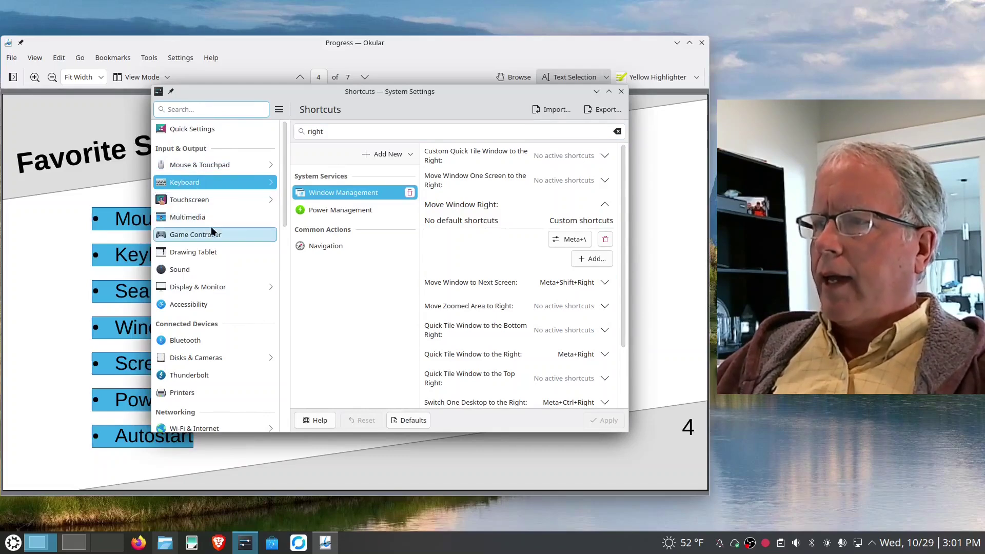
{"action": "scroll", "coordinate": [212, 231], "scroll_direction": "down", "scroll_amount": 5}
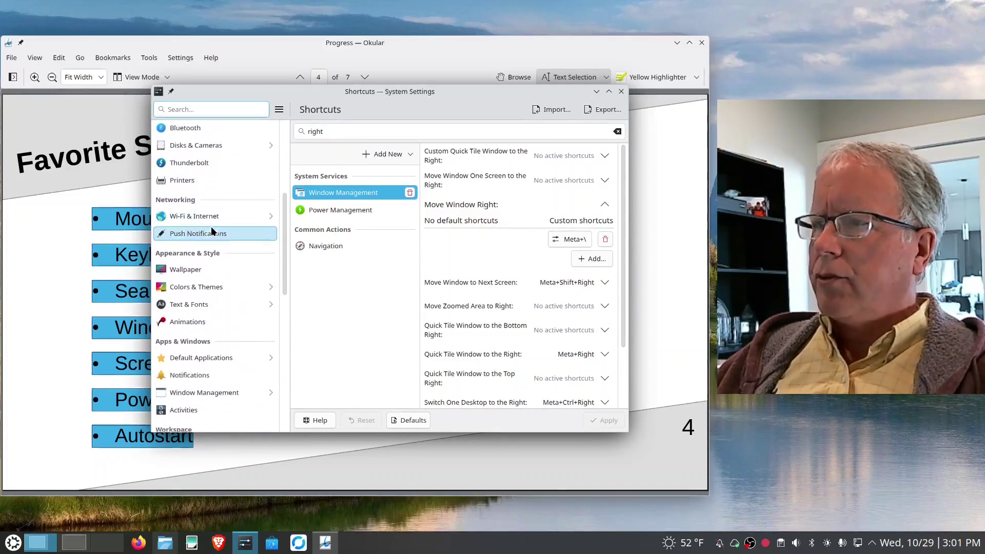
{"action": "scroll", "coordinate": [212, 230], "scroll_direction": "down", "scroll_amount": 5}
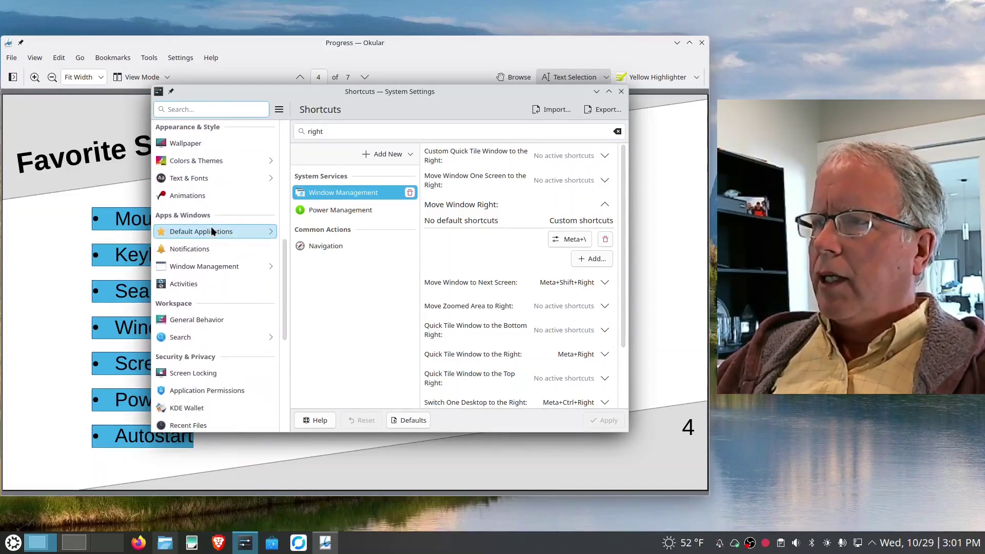
{"action": "left_click", "coordinate": [204, 205]}
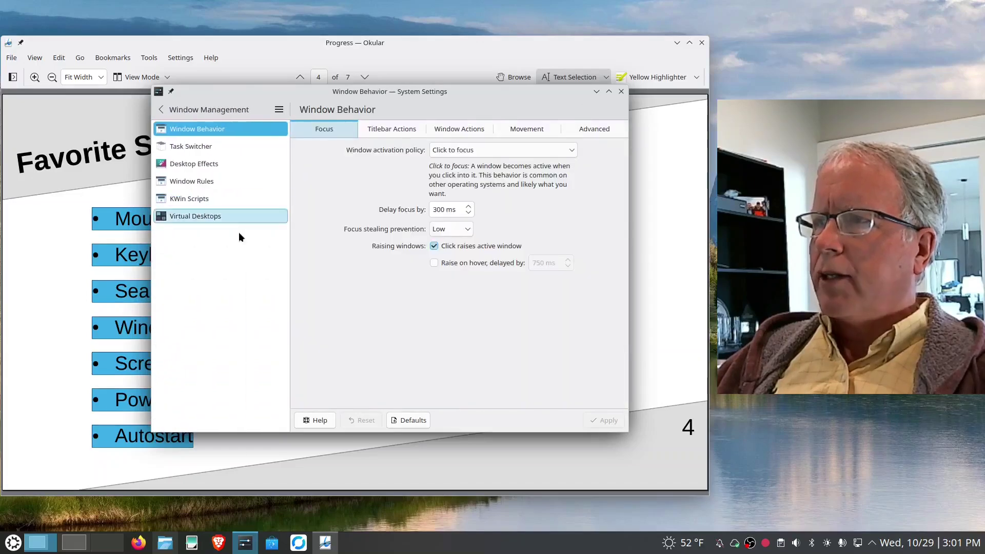
Step: Open Virtual Desktops (Desktop 1–3), preview them in the Overview, then return to the main categories
{"action": "left_click", "coordinate": [191, 217]}
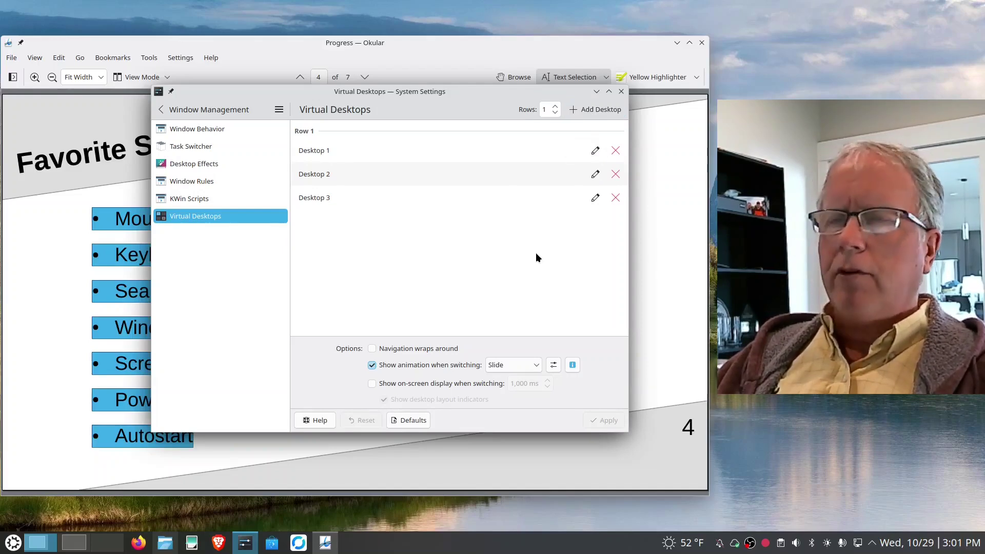
{"action": "key", "text": "super+w"}
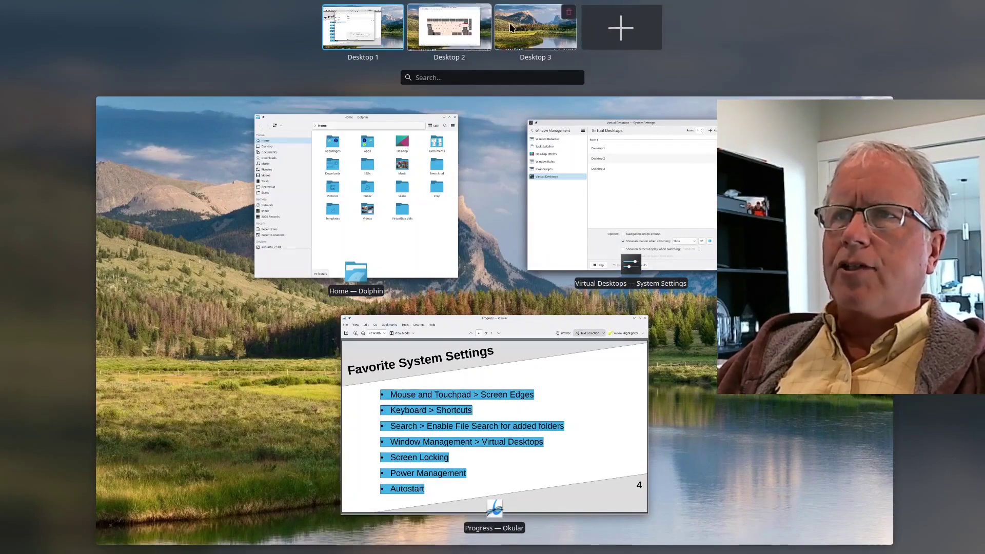
{"action": "mouse_move", "coordinate": [562, 13]}
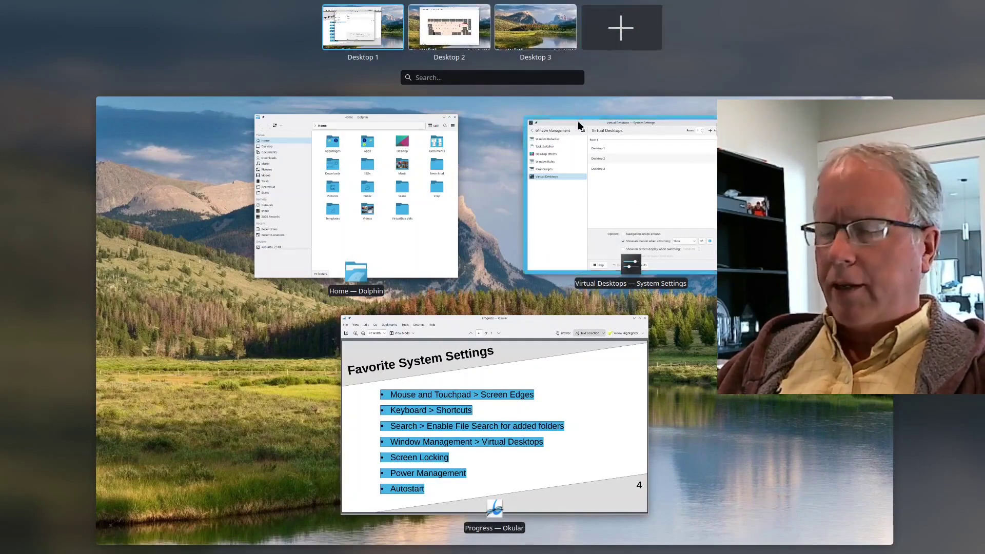
{"action": "left_click", "coordinate": [579, 156]}
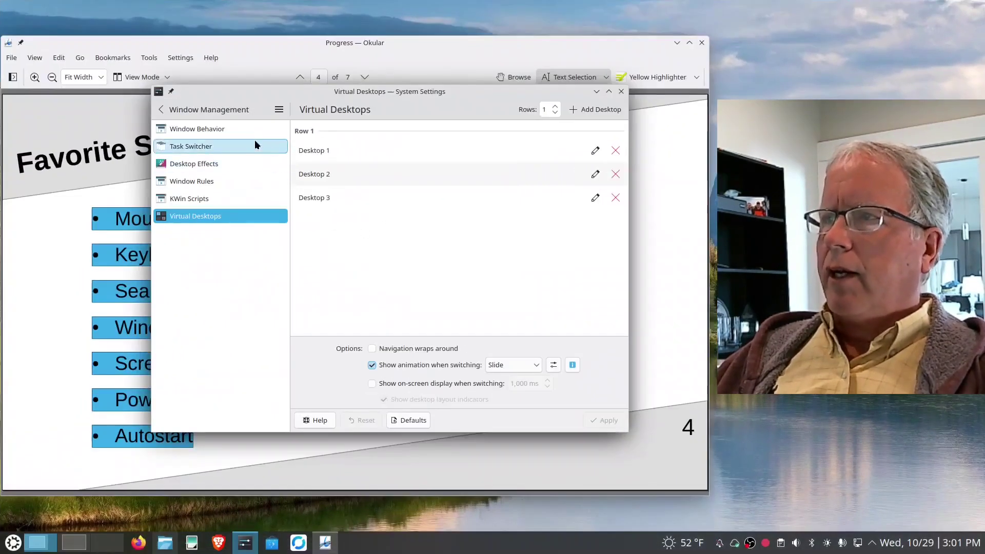
{"action": "left_click", "coordinate": [159, 111]}
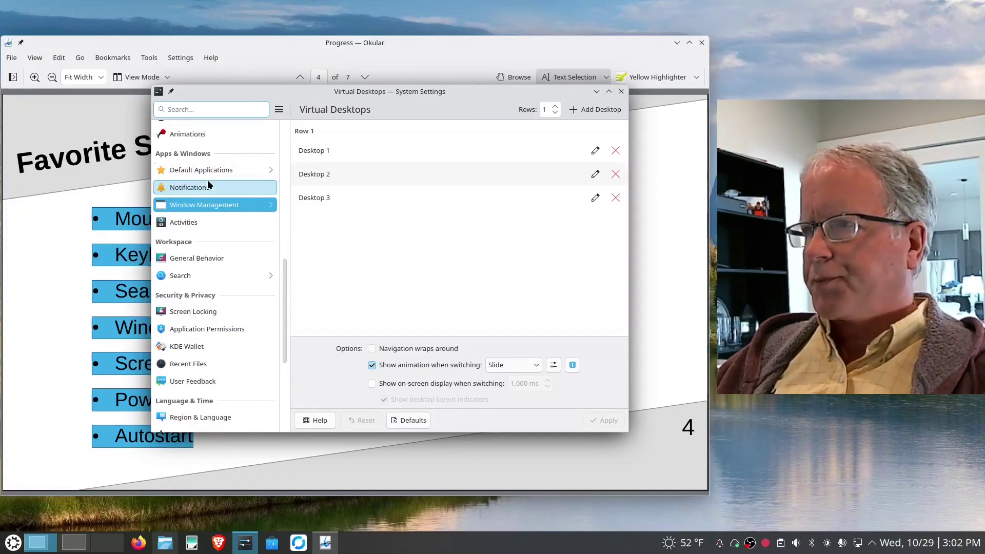
Step: Show the File Search page, which indexes file names in the home folder, then bring up the Application Launcher
{"action": "left_click", "coordinate": [196, 277]}
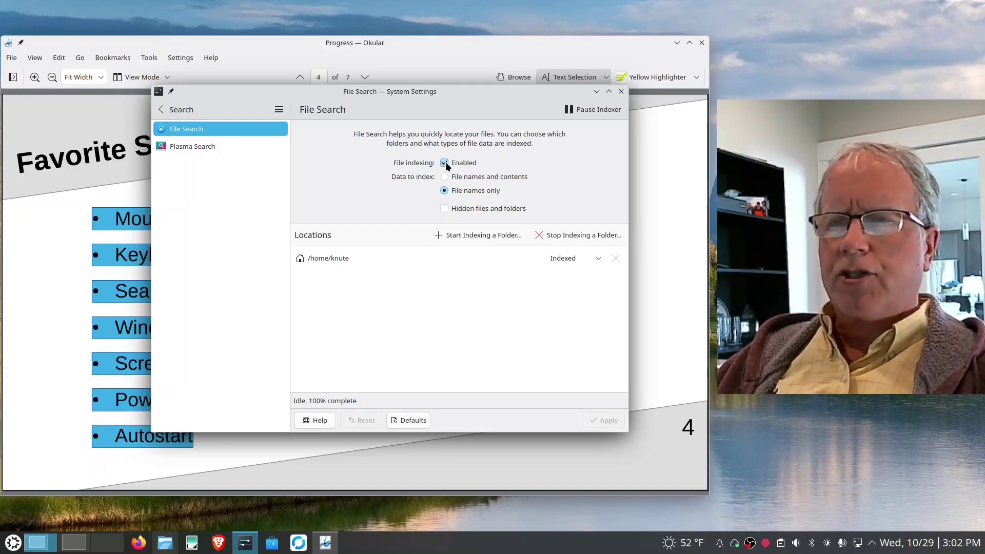
{"action": "key", "text": "super"}
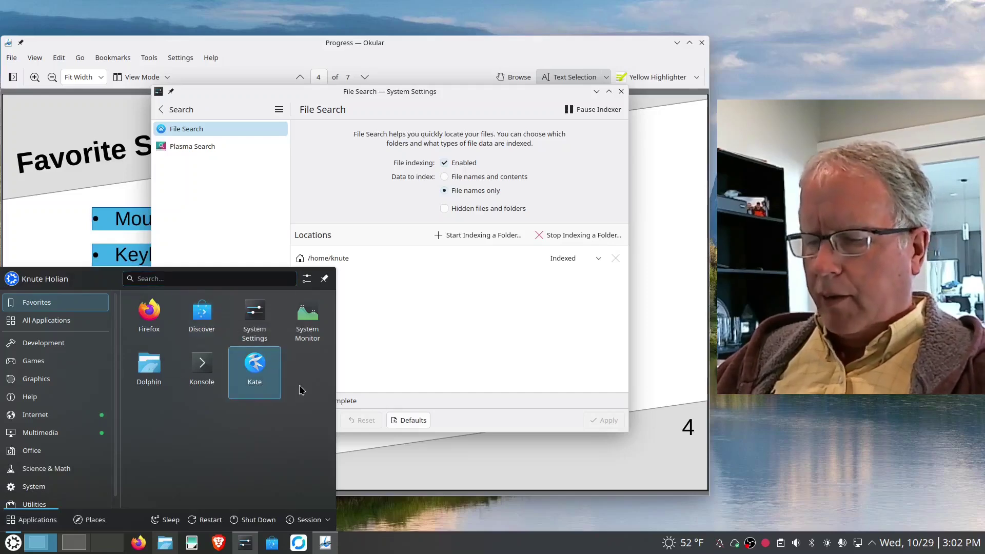
Step: Search 'devil' and open Devils-Tower2.jpg in Gwenview, then close it
{"action": "type", "text": "devil"}
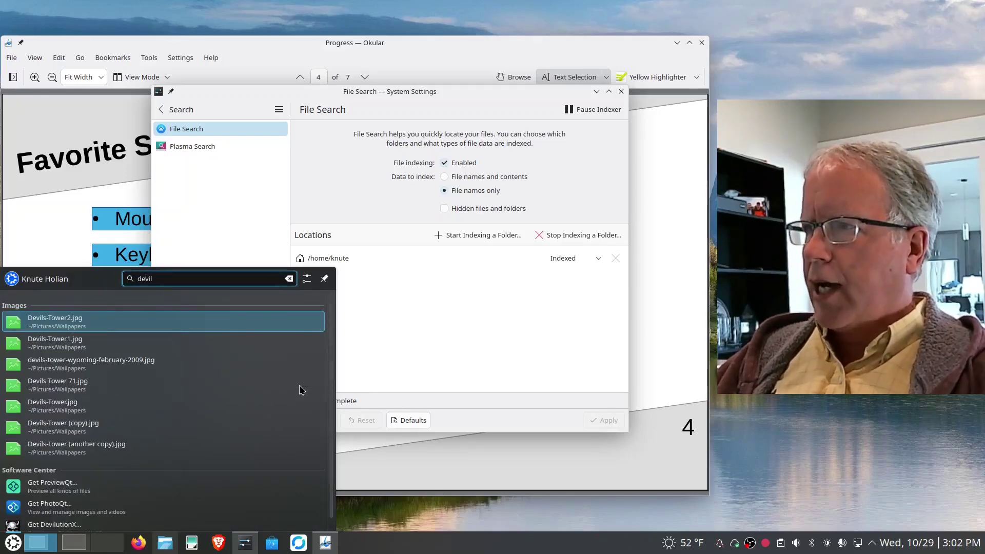
{"action": "key", "text": "Return"}
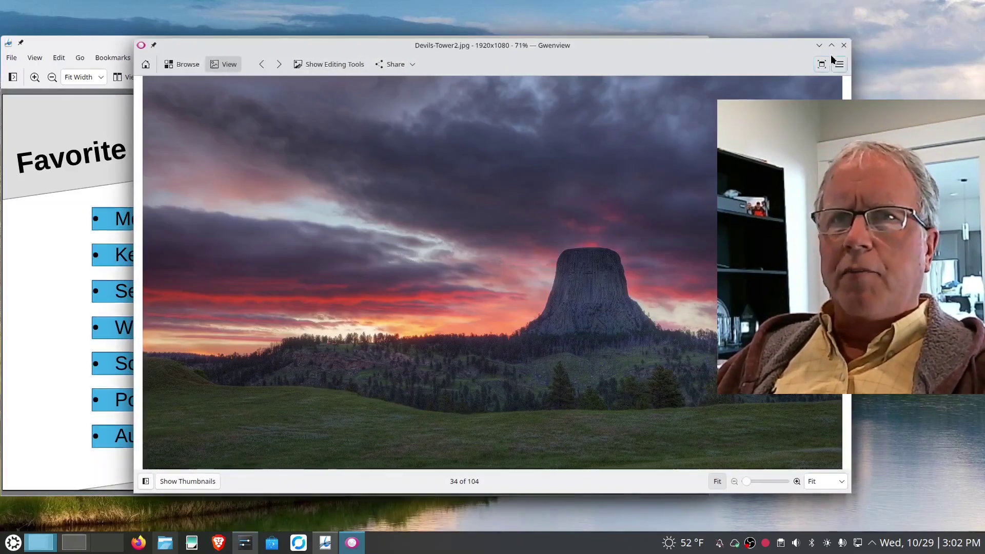
{"action": "left_click", "coordinate": [844, 47]}
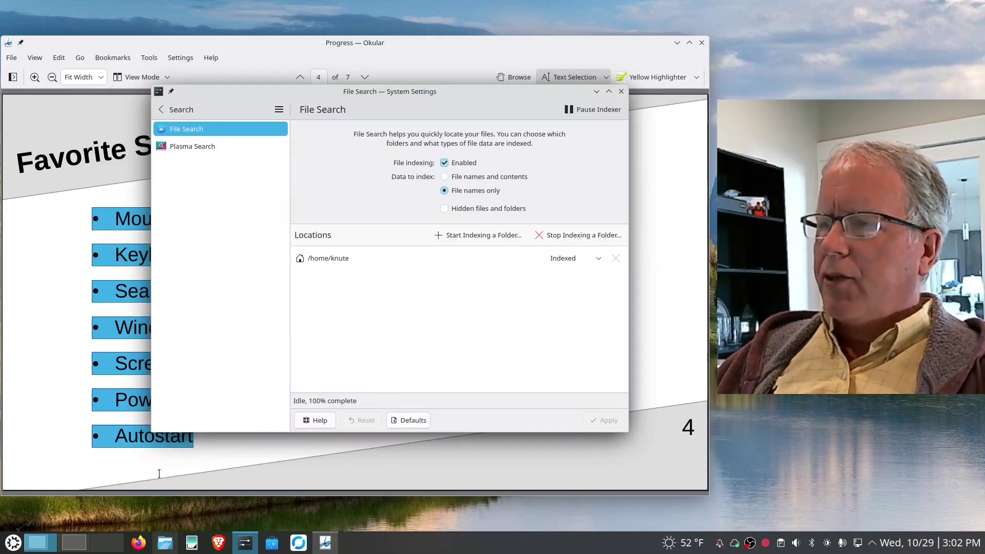
Step: Open and dismiss the Kickoff launcher and the KRunner search bar, returning to File Search
{"action": "left_click", "coordinate": [13, 542]}
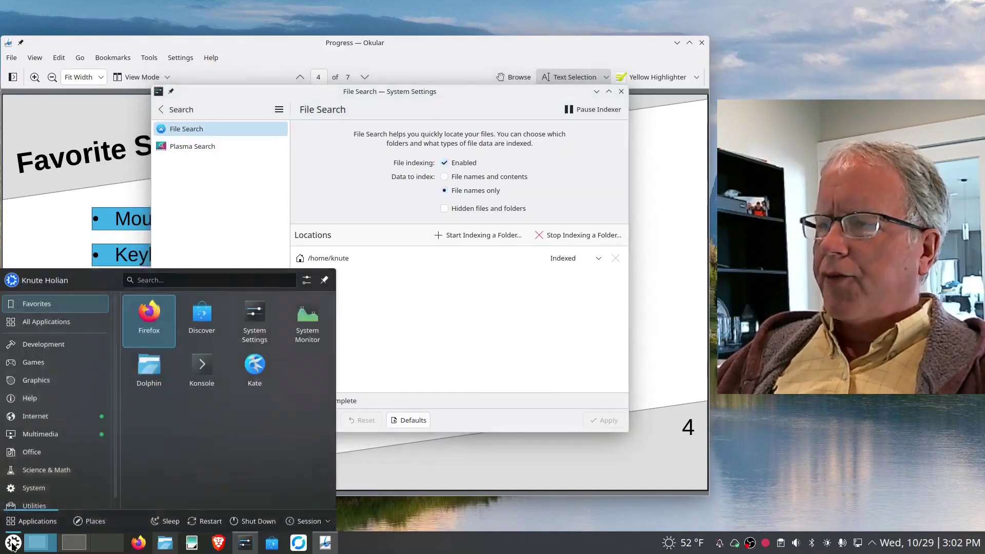
{"action": "left_click", "coordinate": [13, 543]}
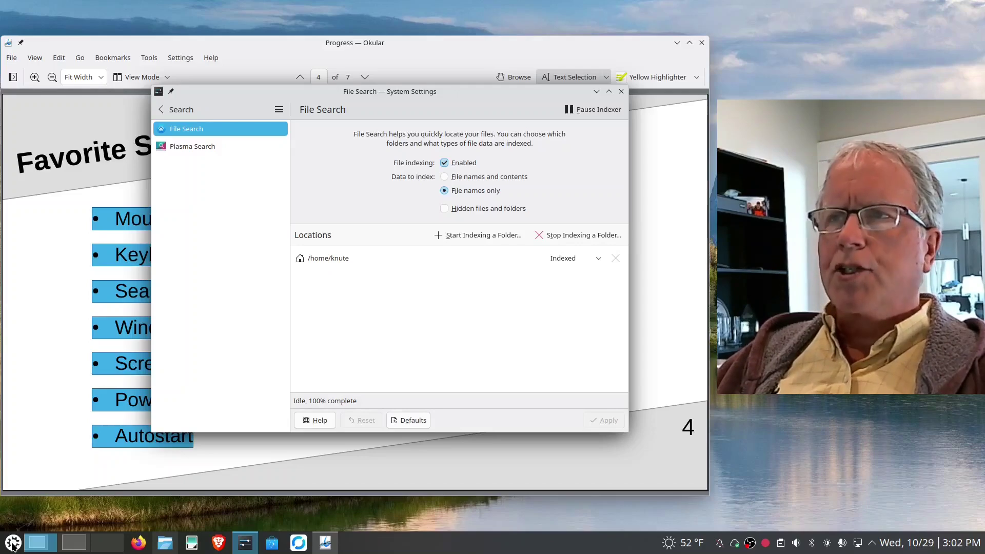
{"action": "key", "text": "alt+space"}
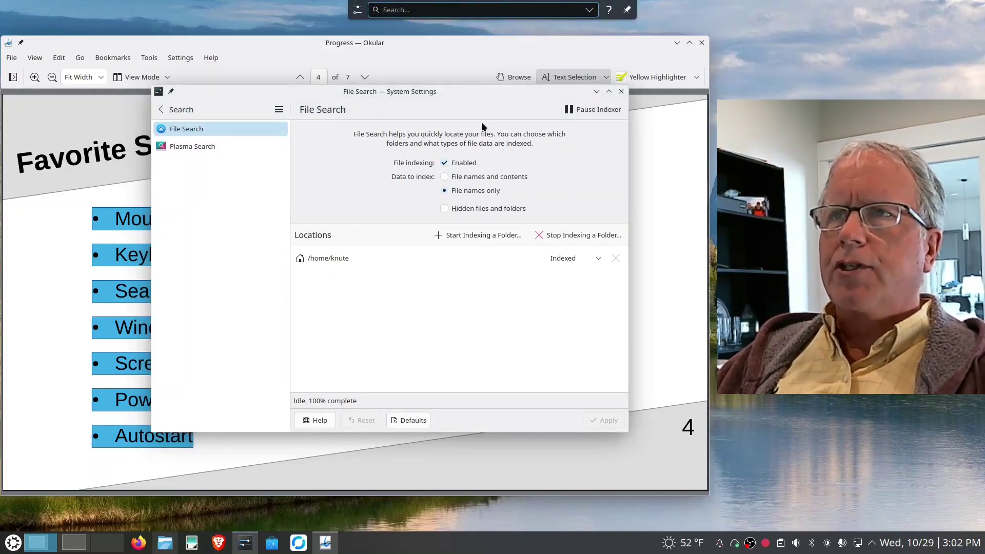
{"action": "left_click", "coordinate": [450, 310]}
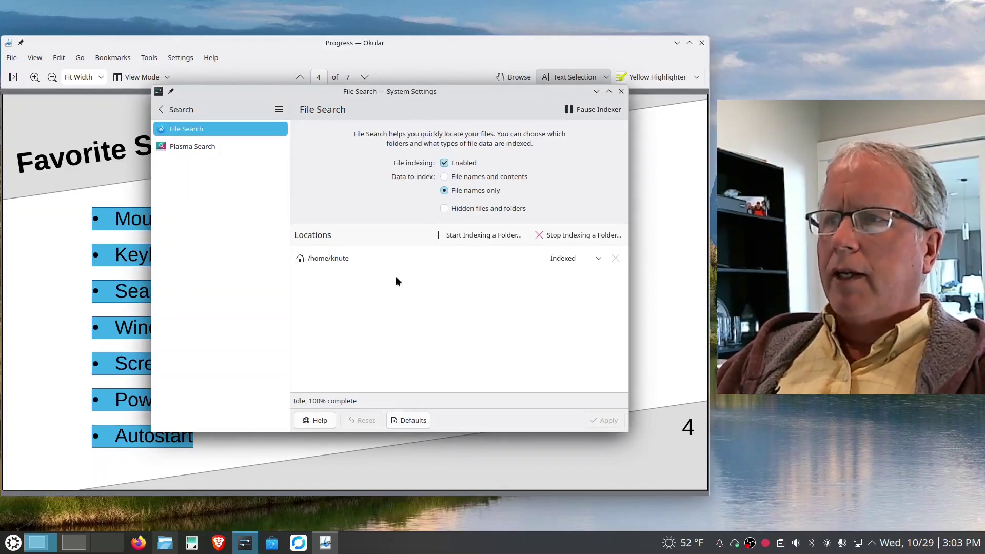
Step: In Screen Locking, try a 5-minute automatic lock, then set it back to Never
{"action": "left_click", "coordinate": [161, 109]}
{"action": "left_click", "coordinate": [190, 311]}
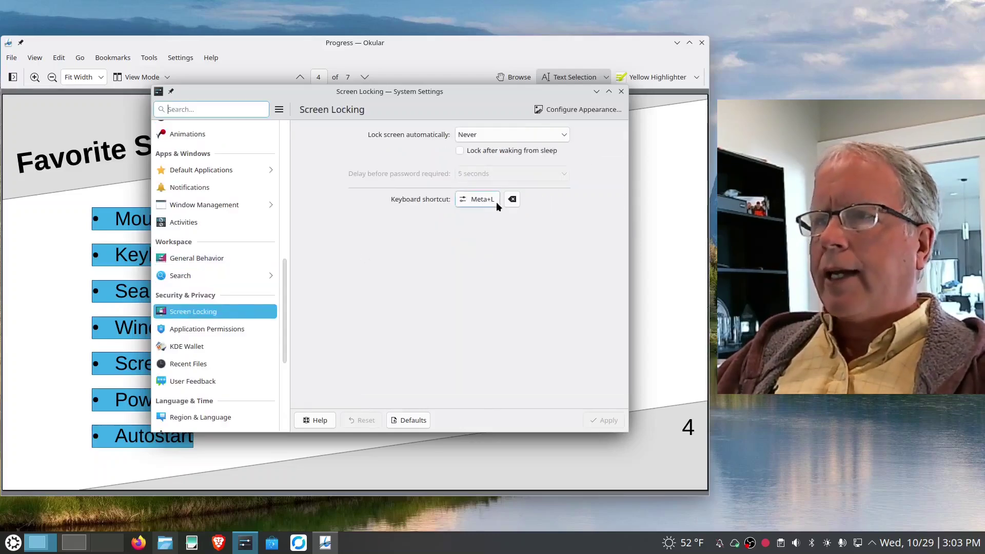
{"action": "left_click", "coordinate": [565, 138]}
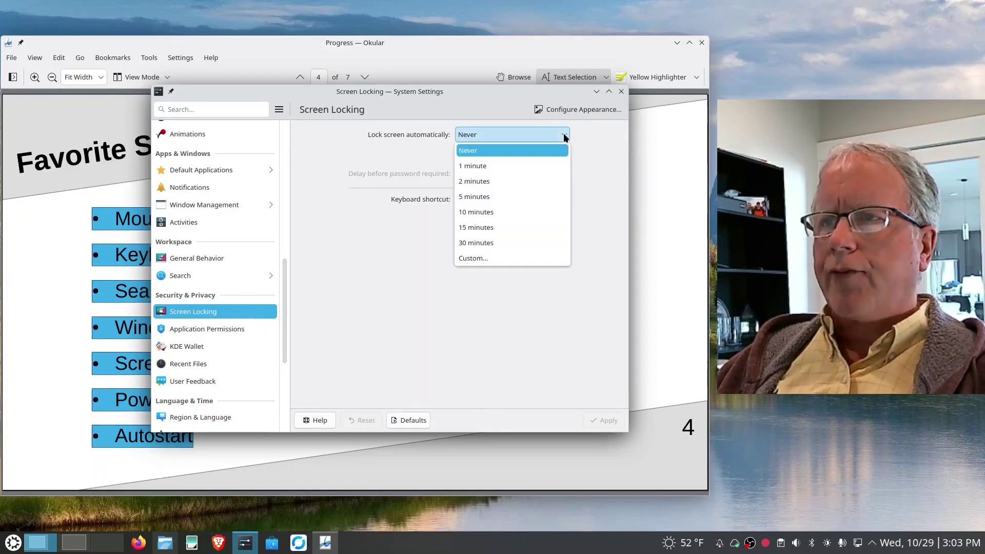
{"action": "left_click", "coordinate": [486, 196]}
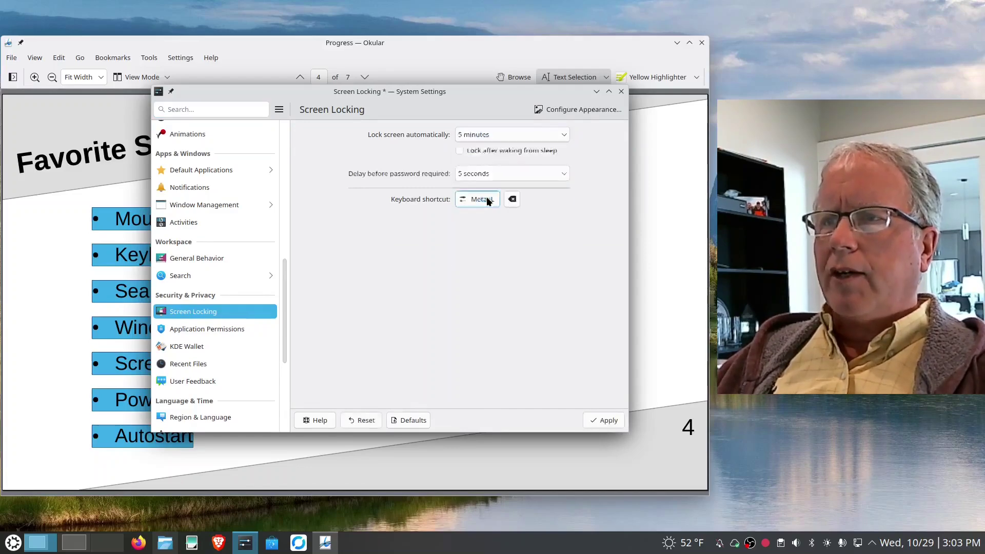
{"action": "left_click", "coordinate": [475, 135]}
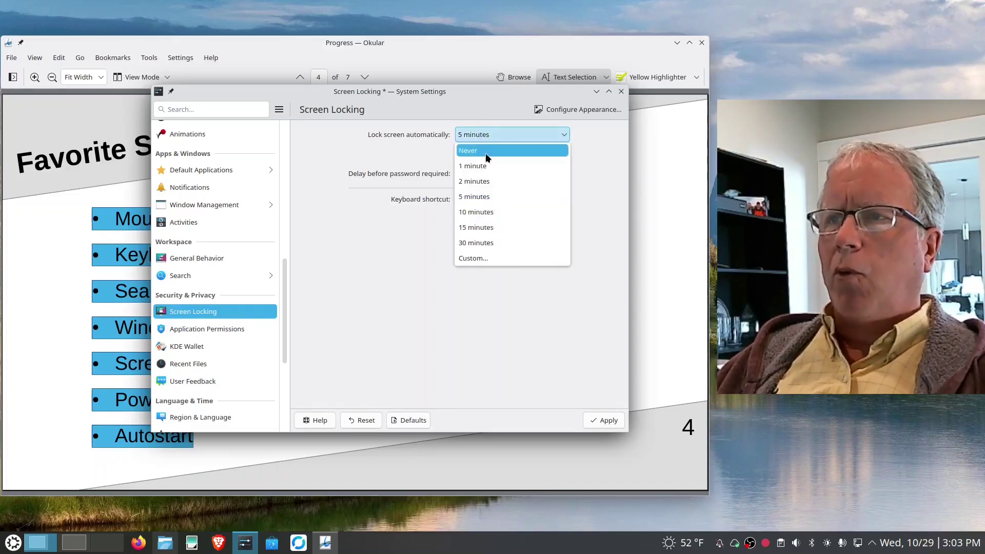
{"action": "left_click", "coordinate": [485, 151]}
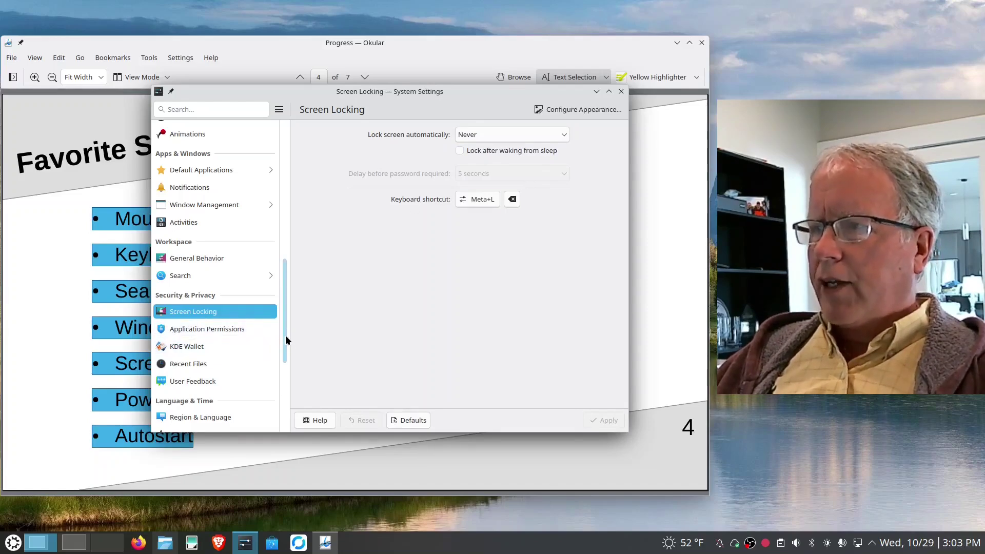
{"action": "left_click_drag", "start_coordinate": [286, 341], "coordinate": [280, 406]}
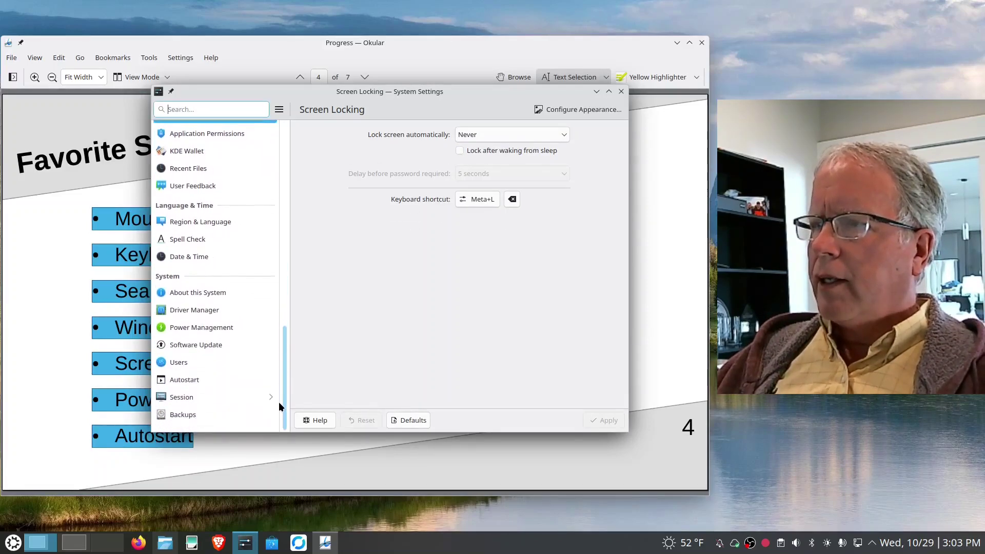
Step: In Power Management, set the 'When inactive' suspend action to Sleep and apply it
{"action": "left_click", "coordinate": [200, 328]}
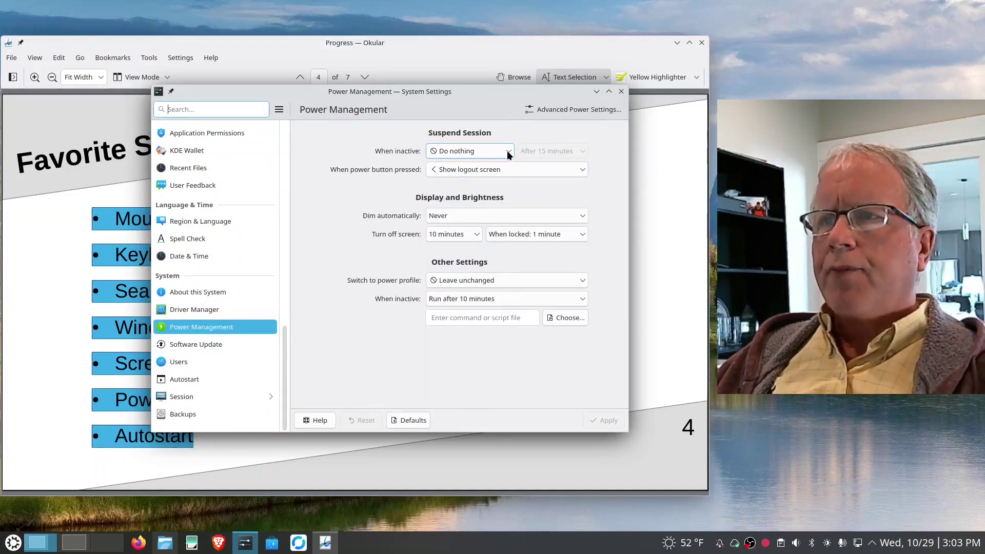
{"action": "left_click", "coordinate": [509, 152]}
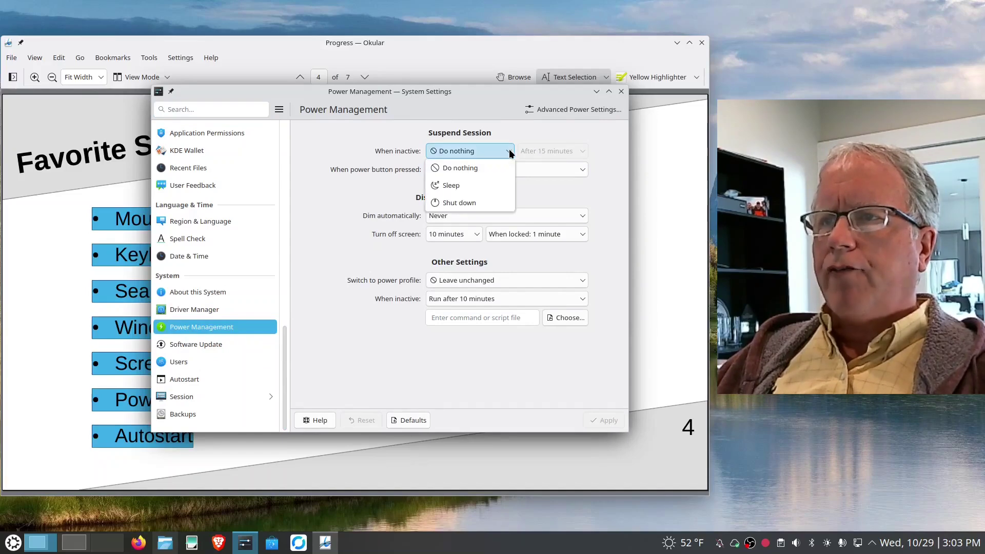
{"action": "left_click", "coordinate": [461, 182]}
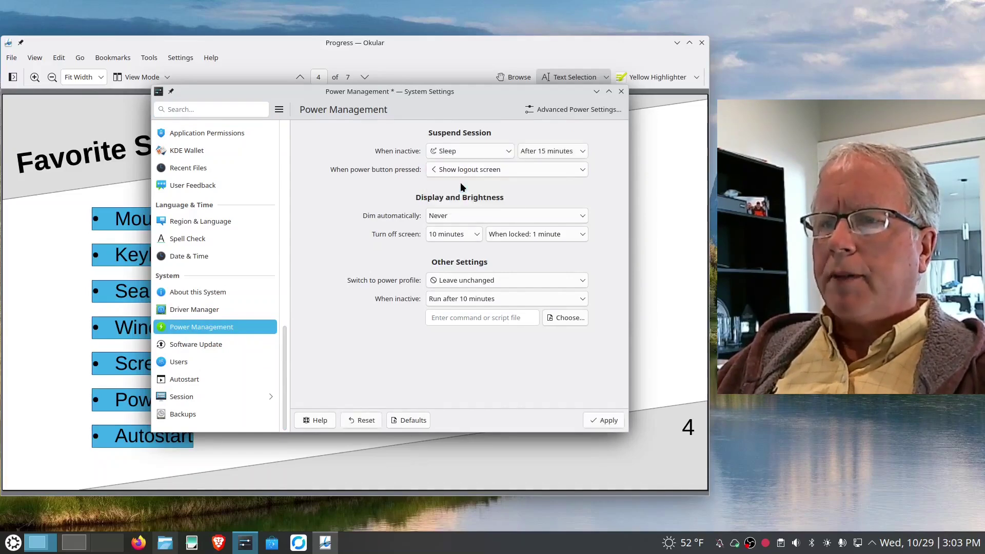
{"action": "left_click", "coordinate": [600, 421]}
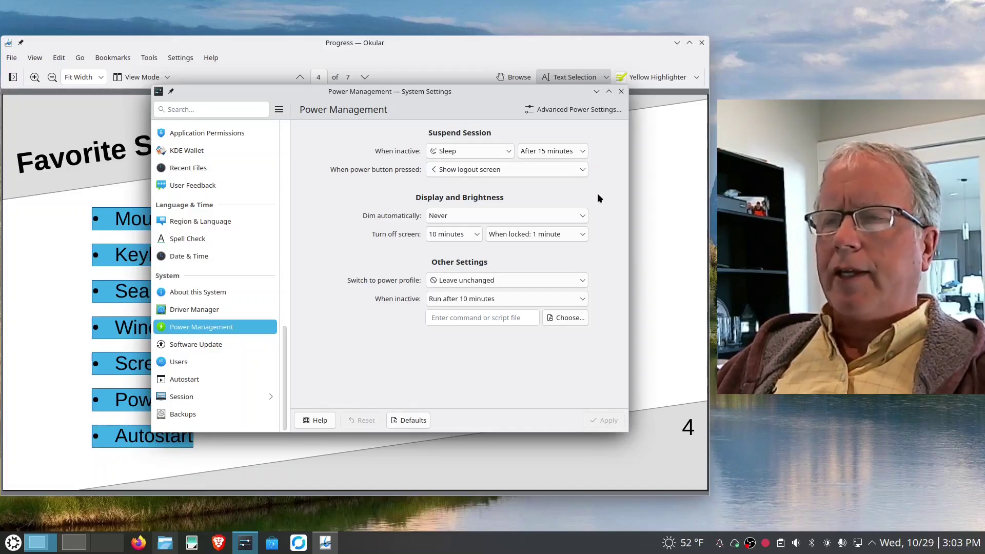
Step: Change the inactivity suspend action to Do nothing and apply it
{"action": "left_click", "coordinate": [507, 152]}
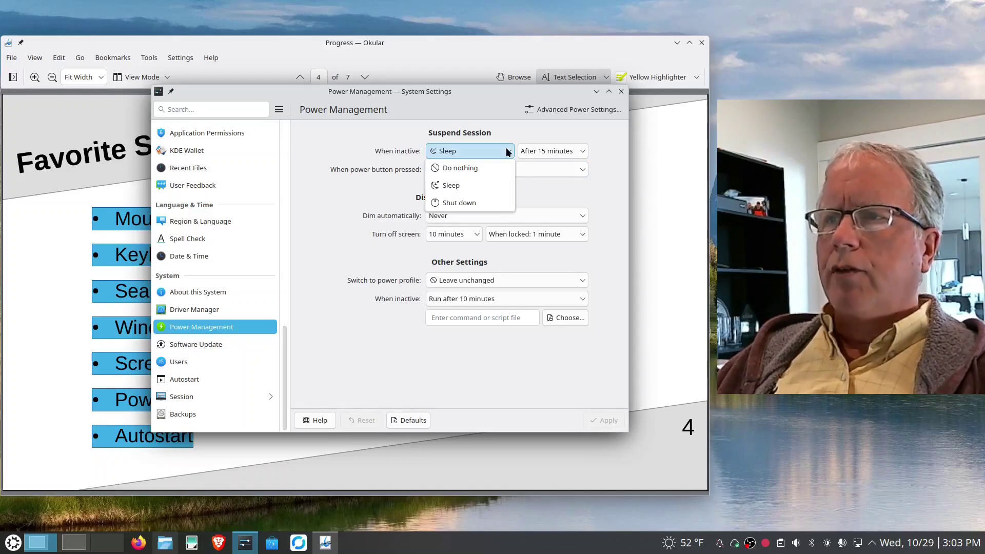
{"action": "left_click", "coordinate": [466, 168]}
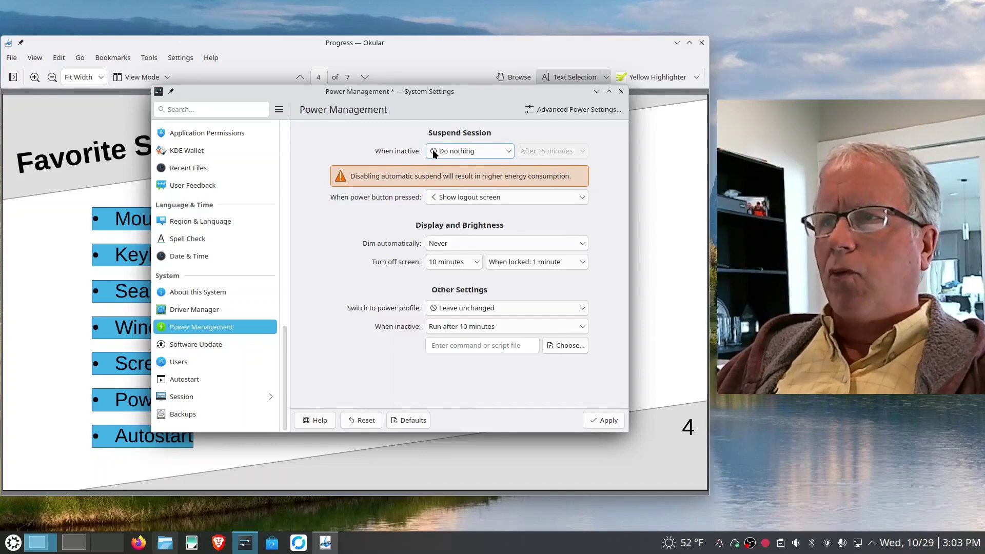
{"action": "left_click", "coordinate": [603, 423]}
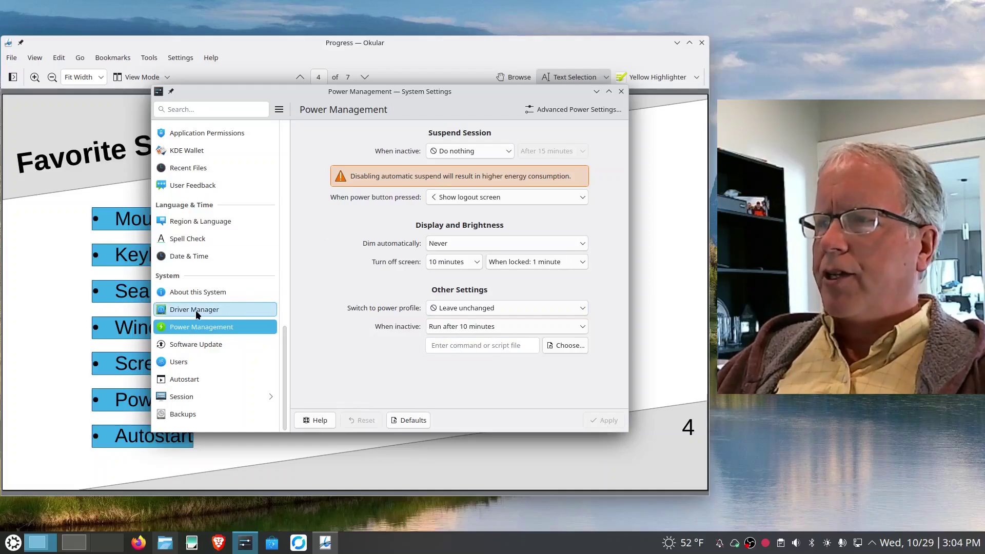
Step: Visit Driver Manager, return to Power Management, then view Software Update's automatic daily update settings
{"action": "left_click", "coordinate": [177, 310]}
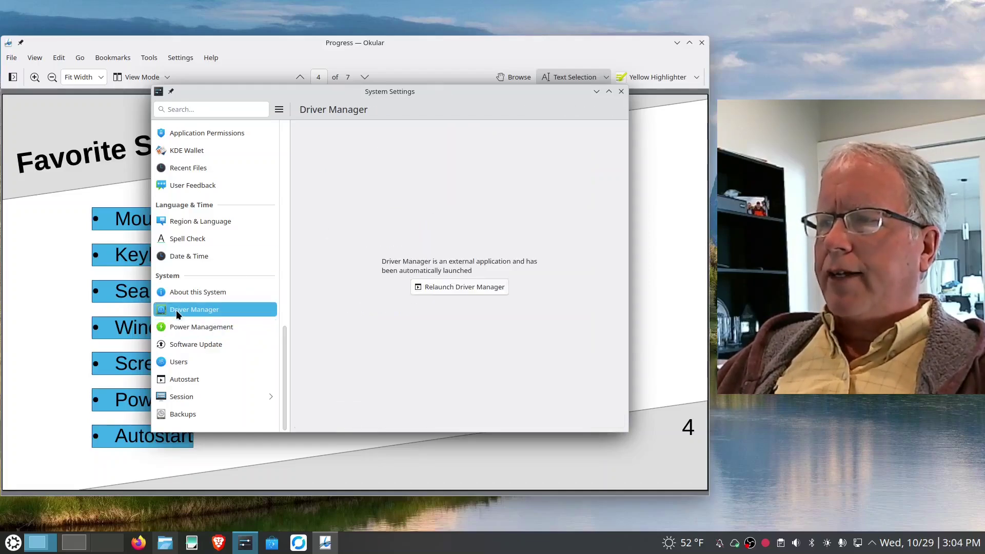
{"action": "left_click", "coordinate": [181, 328]}
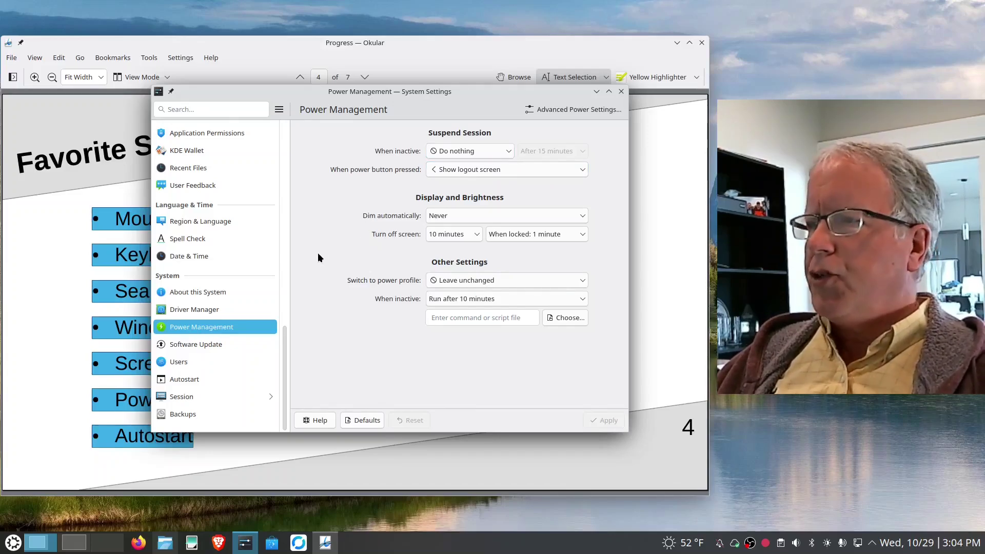
{"action": "left_click", "coordinate": [202, 344]}
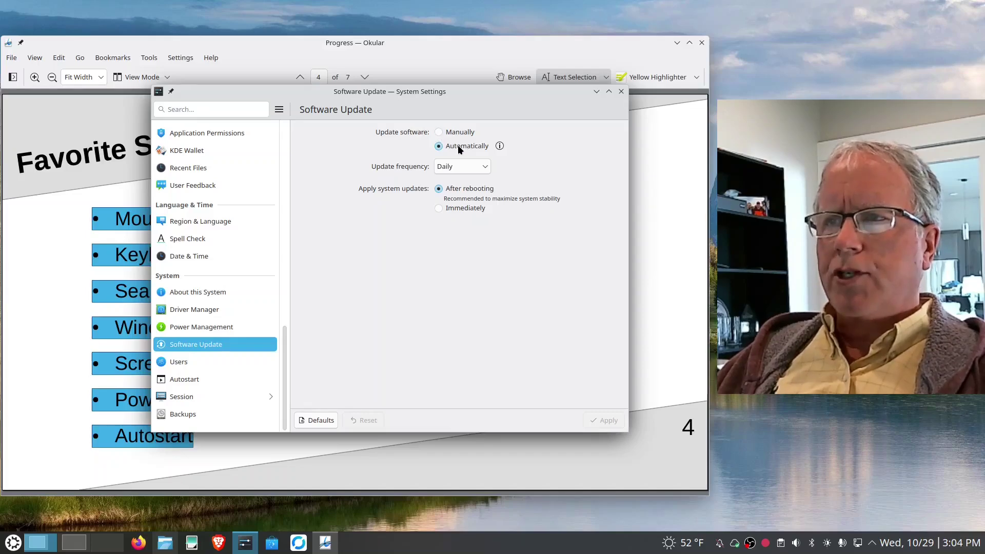
{"action": "left_click", "coordinate": [465, 168]}
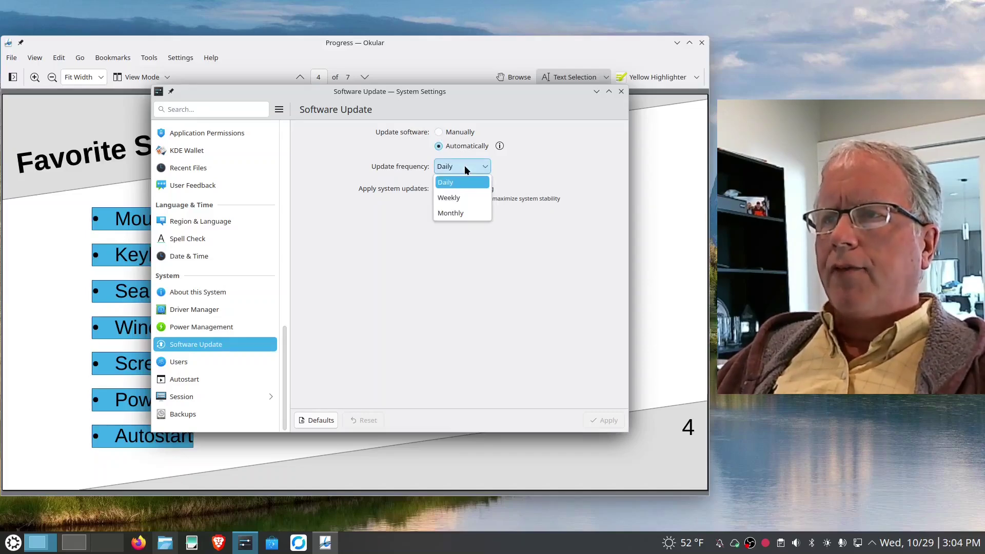
{"action": "left_click", "coordinate": [346, 192]}
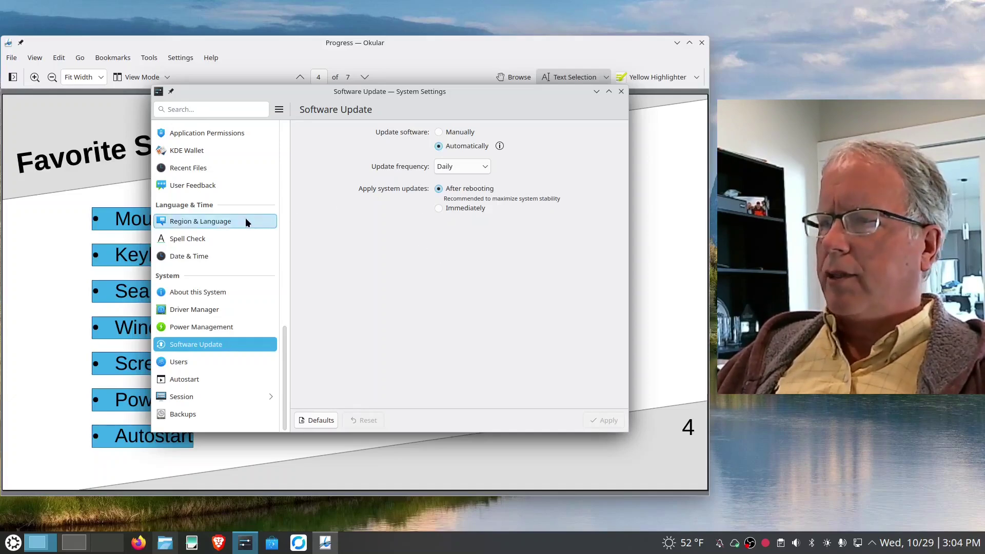
Step: View Autostart's Nextcloud Desktop entry, browse Add New > Application's Utilities list, then cancel
{"action": "left_click", "coordinate": [191, 383]}
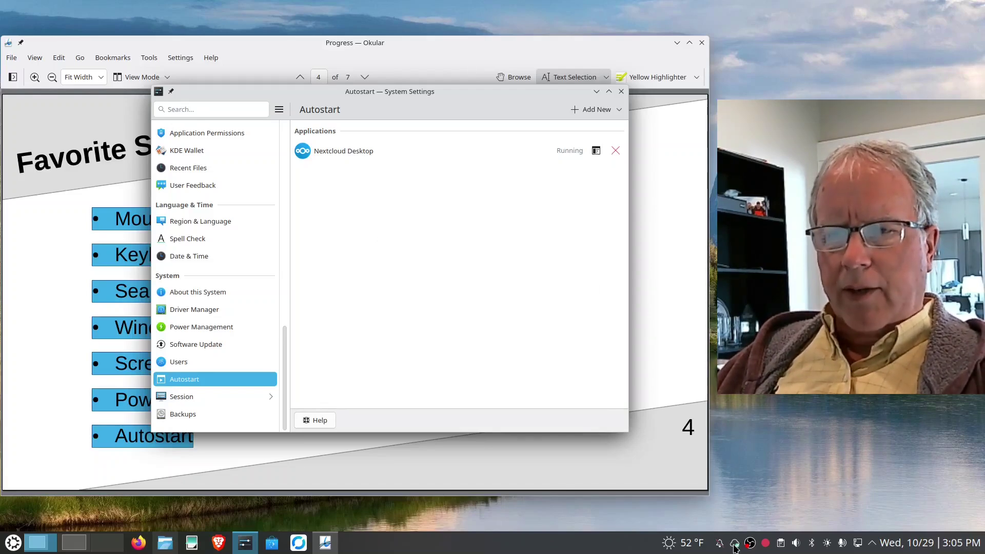
{"action": "mouse_move", "coordinate": [736, 547]}
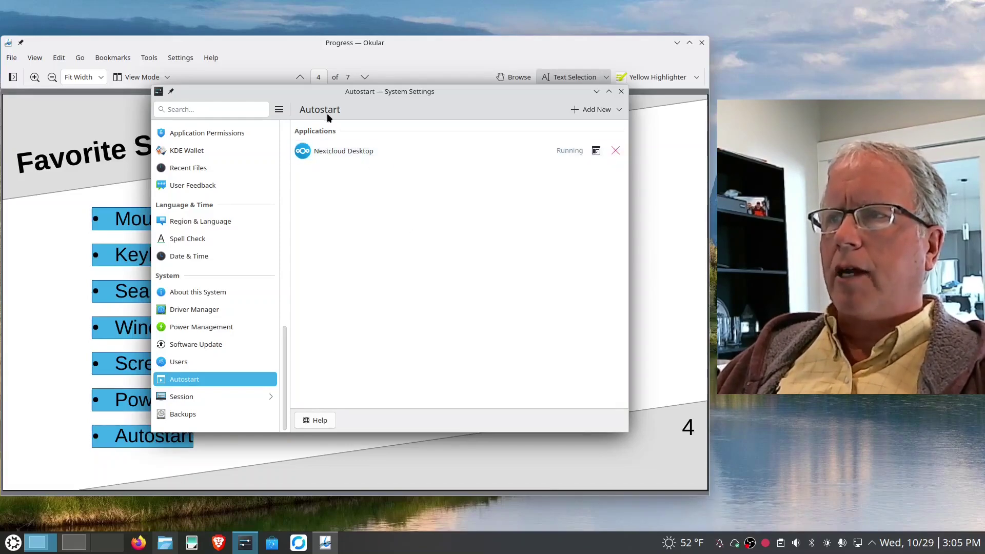
{"action": "left_click", "coordinate": [595, 111]}
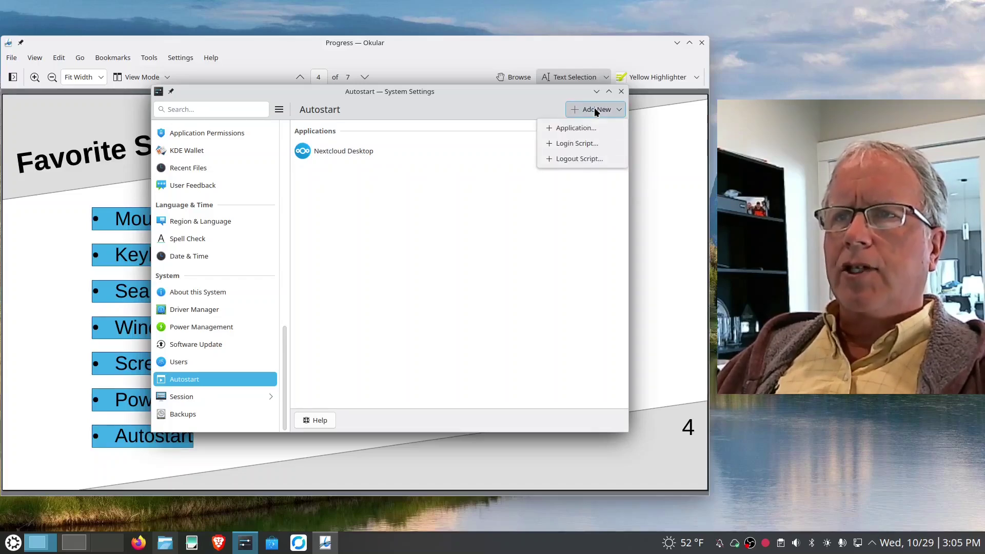
{"action": "left_click", "coordinate": [575, 128]}
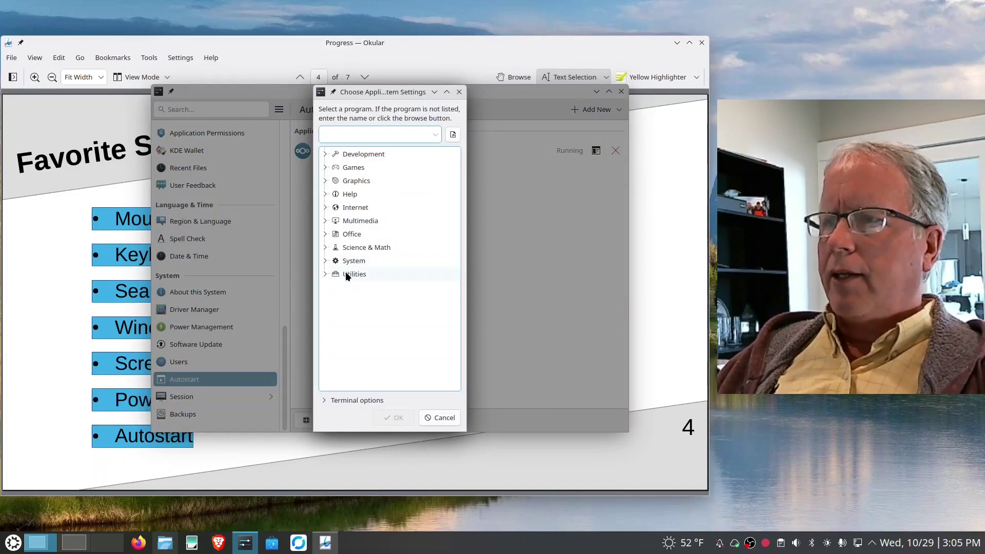
{"action": "left_click", "coordinate": [344, 274]}
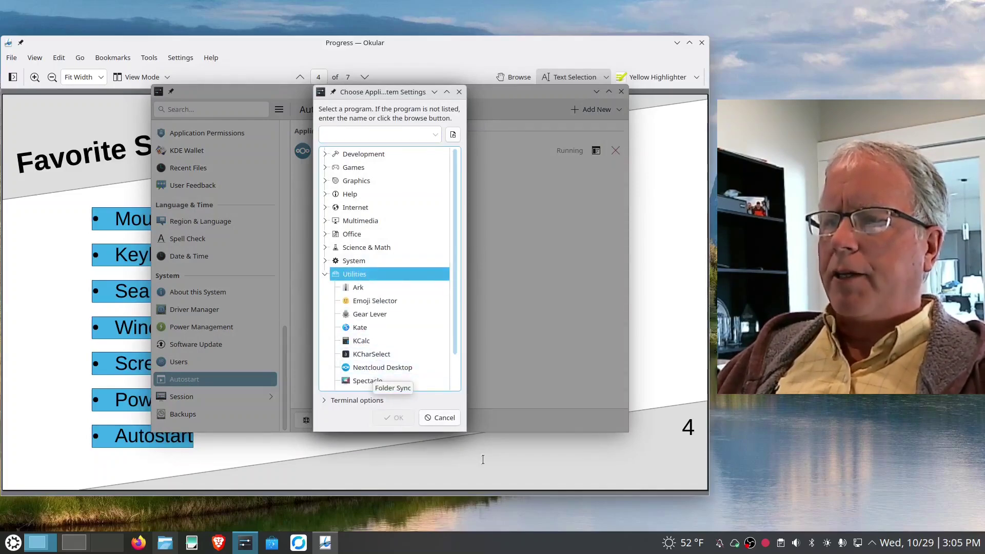
{"action": "left_click", "coordinate": [446, 420]}
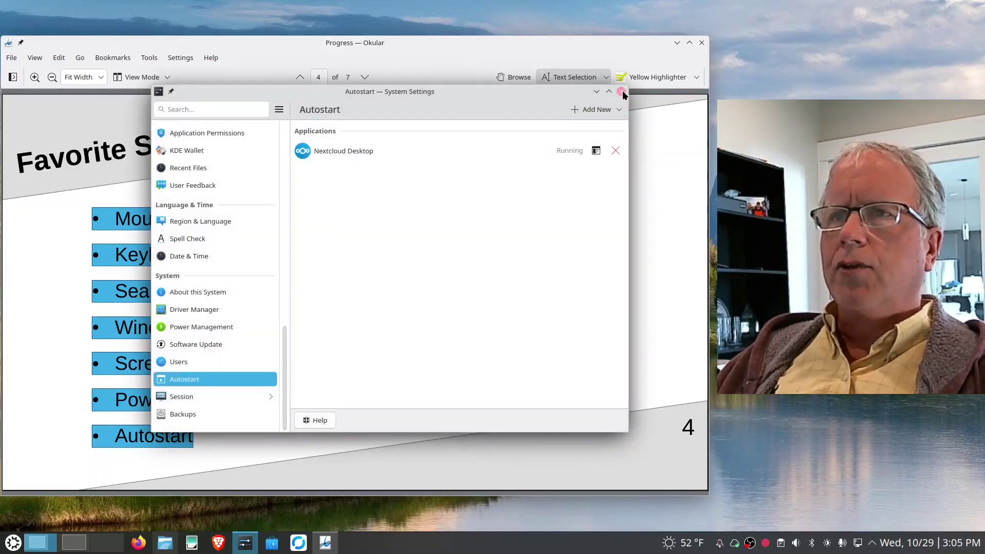
Step: Close System Settings, clear the text selection on the Okular slide, and launch Dolphin
{"action": "left_click", "coordinate": [621, 92]}
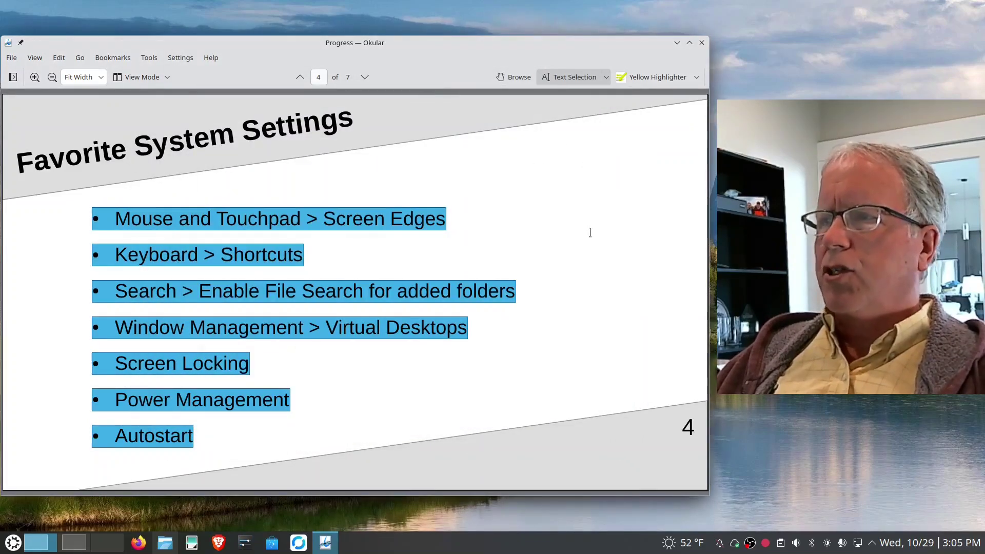
{"action": "left_click", "coordinate": [590, 233]}
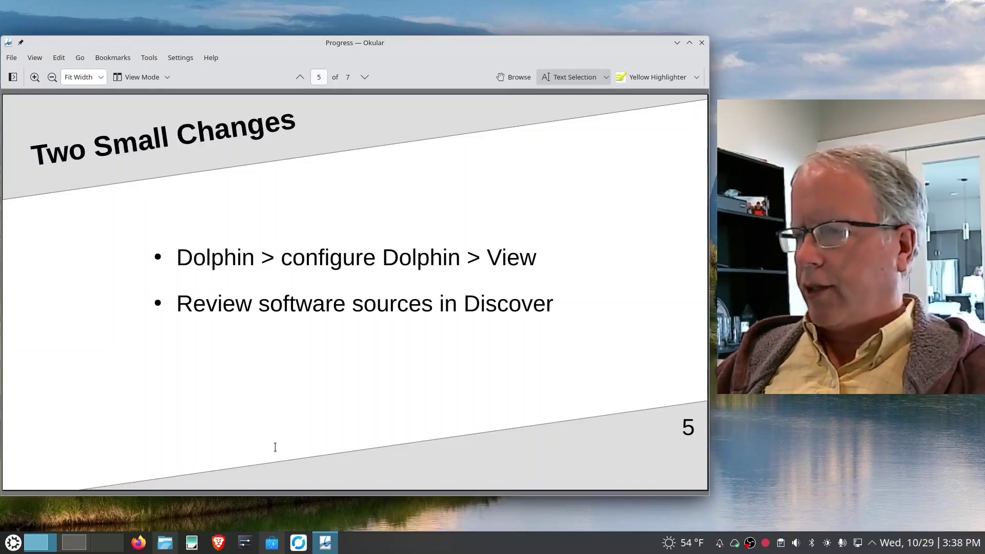
{"action": "left_click", "coordinate": [167, 543]}
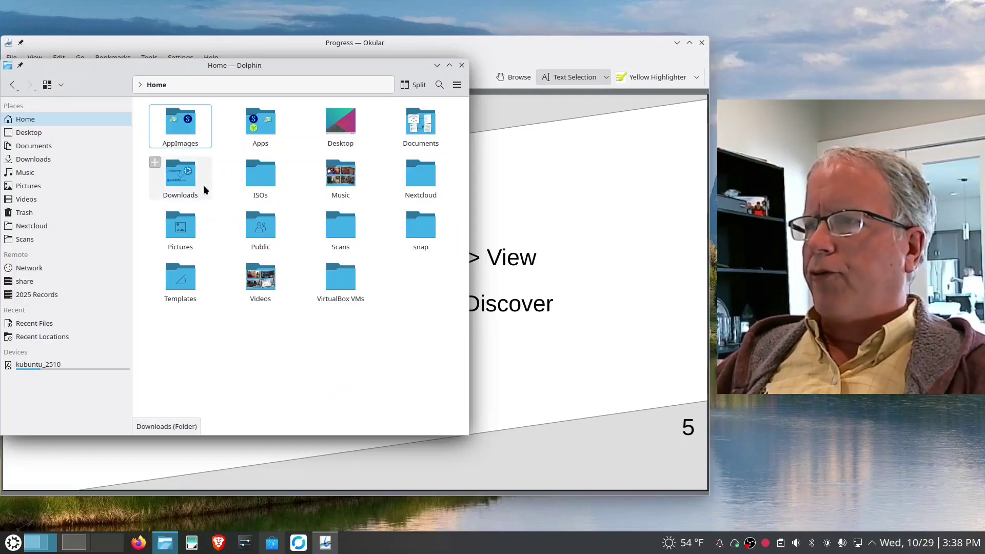
Step: Open Downloads, check its Sort By options without changing them, and return to Home
{"action": "double_click", "coordinate": [182, 178]}
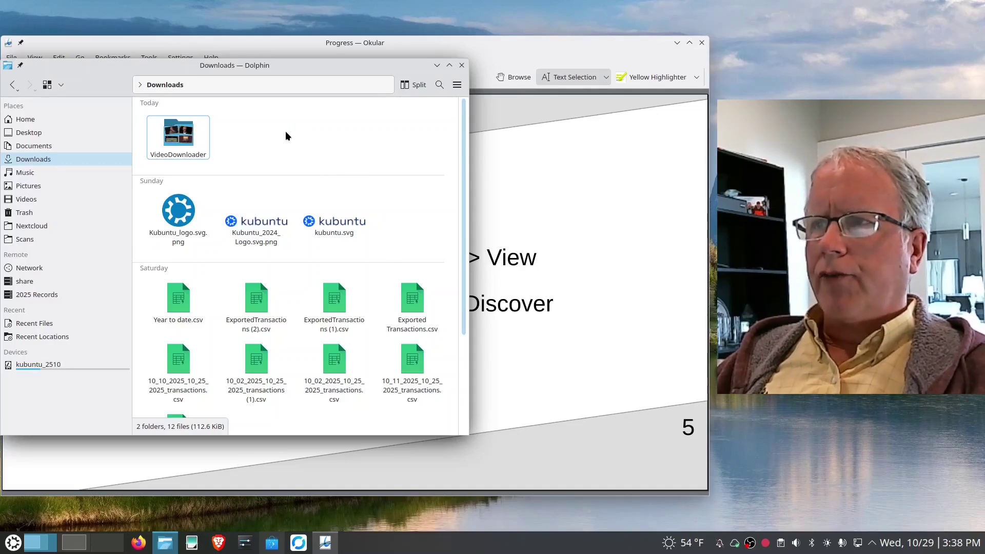
{"action": "right_click", "coordinate": [273, 132]}
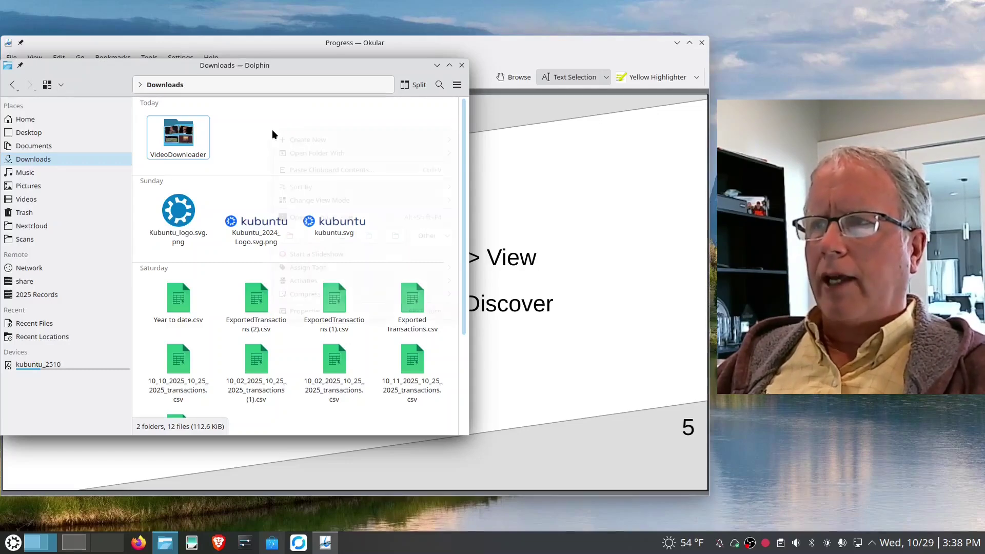
{"action": "mouse_move", "coordinate": [326, 189]}
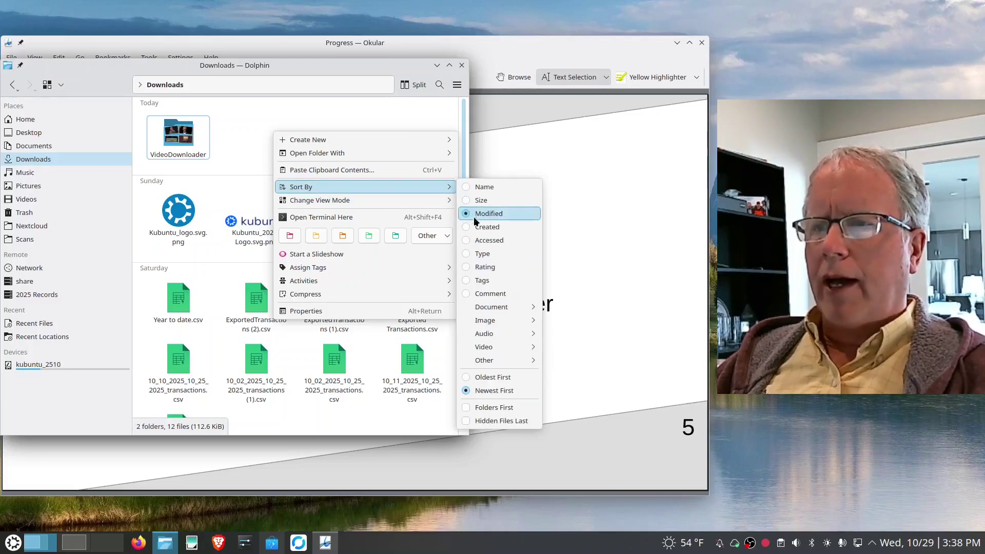
{"action": "left_click", "coordinate": [367, 113]}
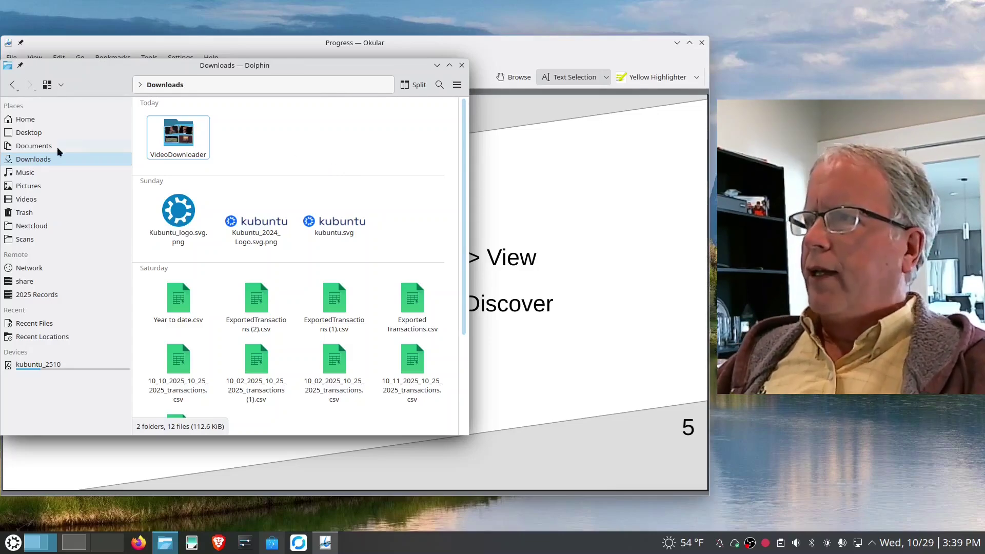
{"action": "left_click", "coordinate": [33, 121]}
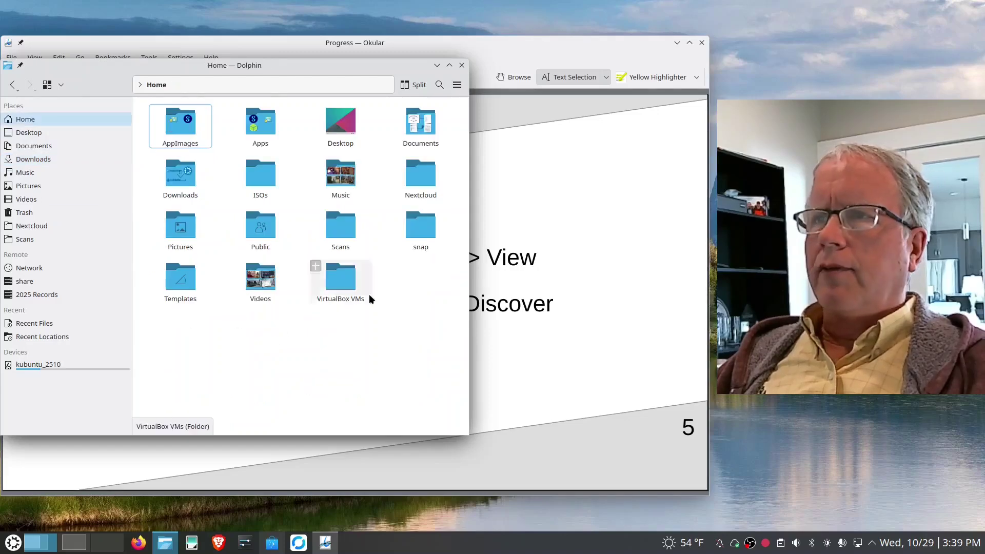
Step: Keep 'Remember display style for each folder' in Dolphin's View settings, confirm with OK, and minimize Dolphin
{"action": "left_click", "coordinate": [457, 86]}
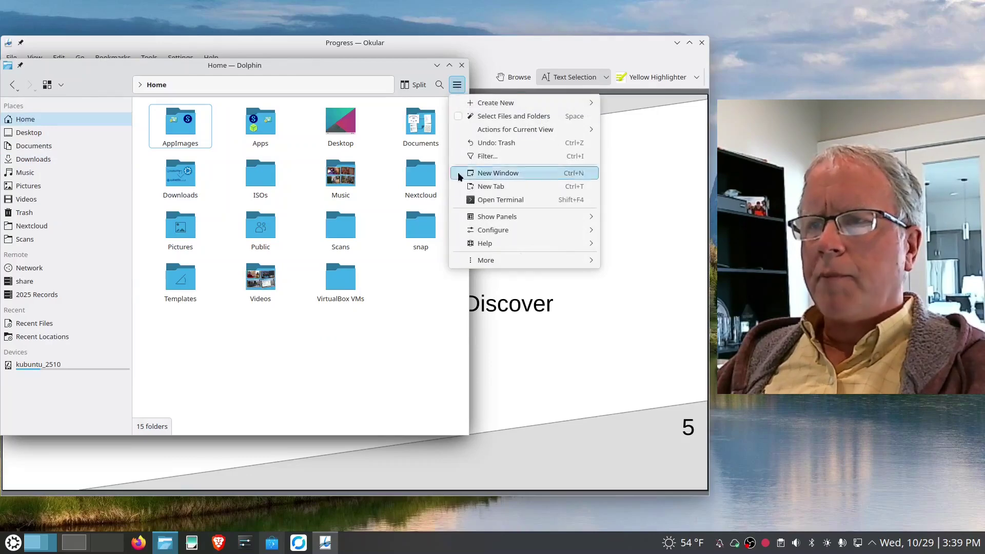
{"action": "mouse_move", "coordinate": [502, 230]}
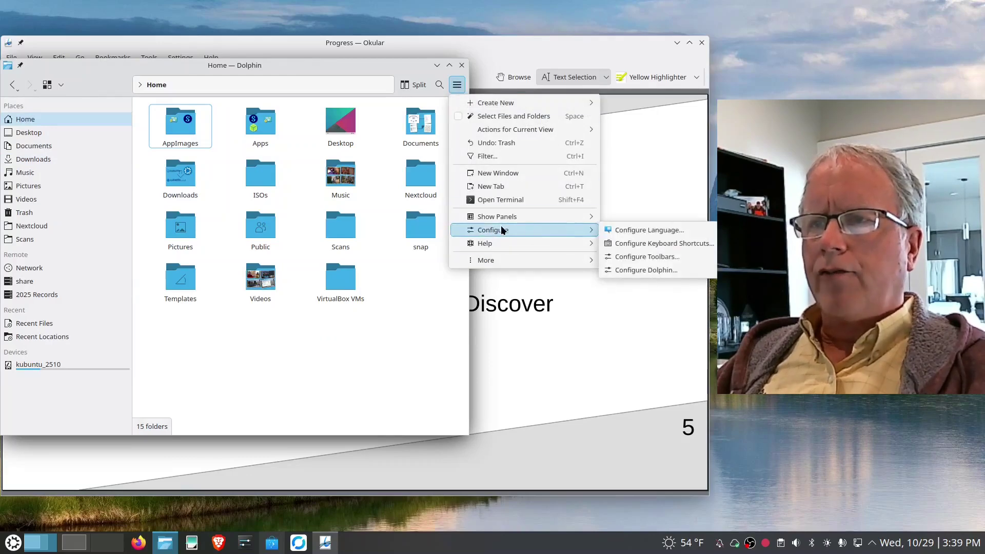
{"action": "left_click", "coordinate": [624, 272]}
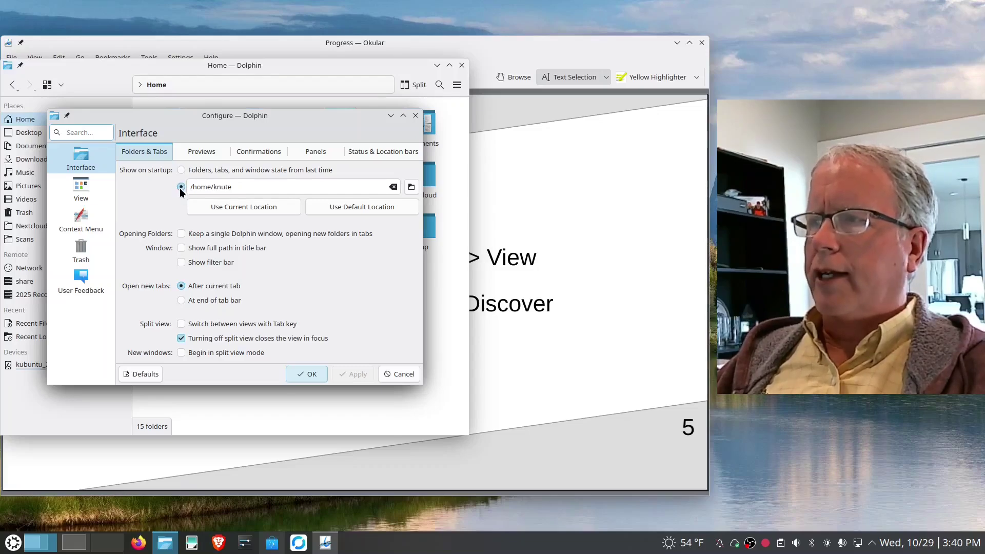
{"action": "left_click", "coordinate": [82, 191]}
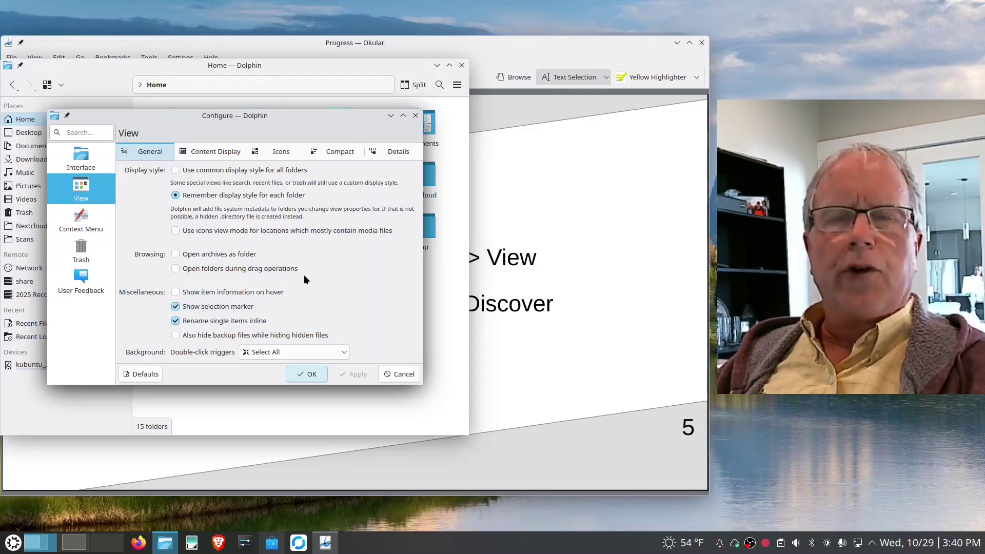
{"action": "left_click", "coordinate": [289, 377]}
{"action": "left_click", "coordinate": [160, 543]}
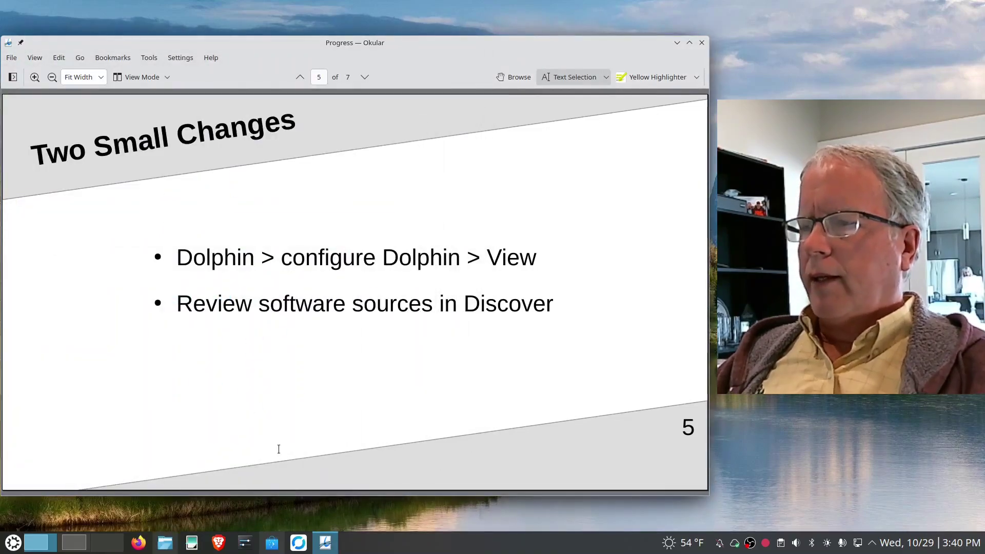
Step: Bring Discover to the front and review its software sources in Settings
{"action": "mouse_move", "coordinate": [273, 547]}
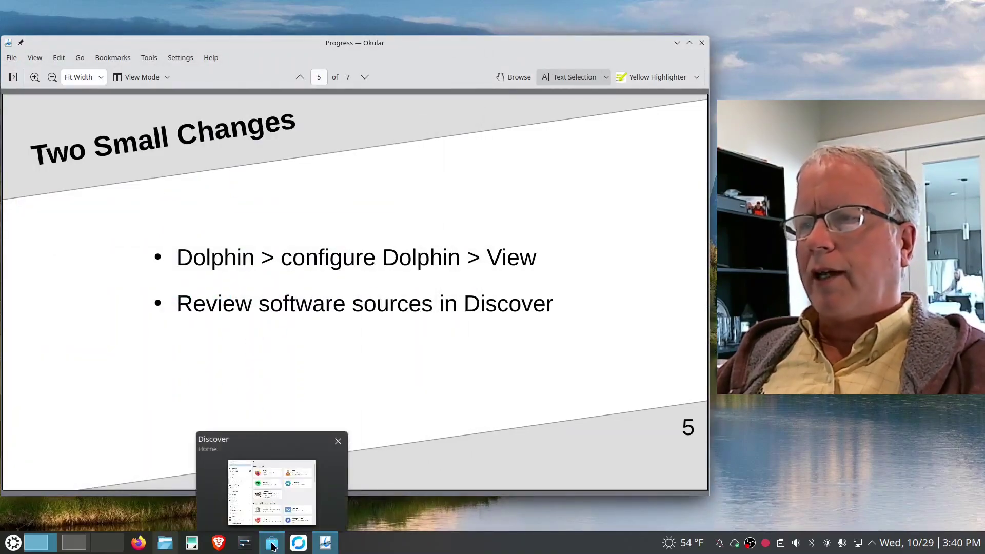
{"action": "left_click", "coordinate": [272, 547]}
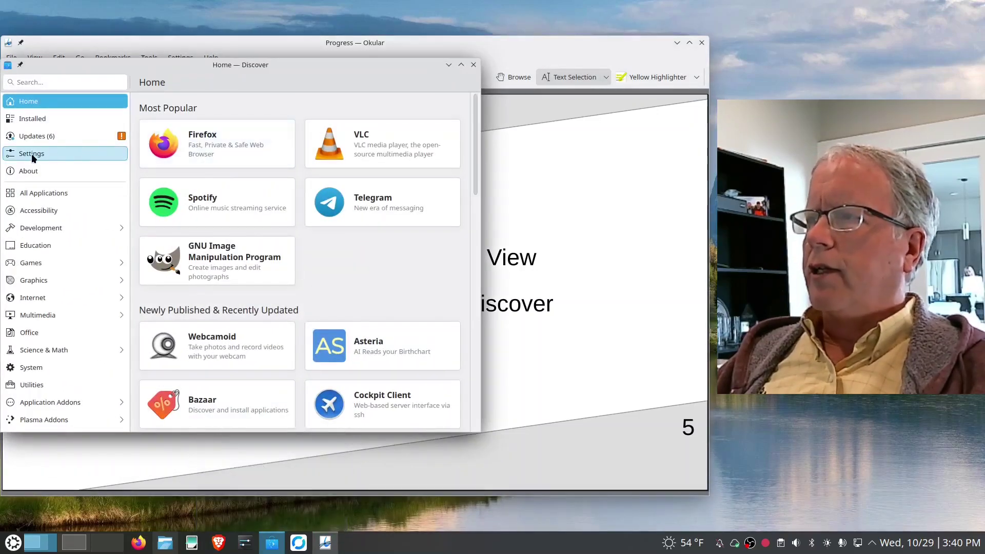
{"action": "left_click", "coordinate": [31, 153]}
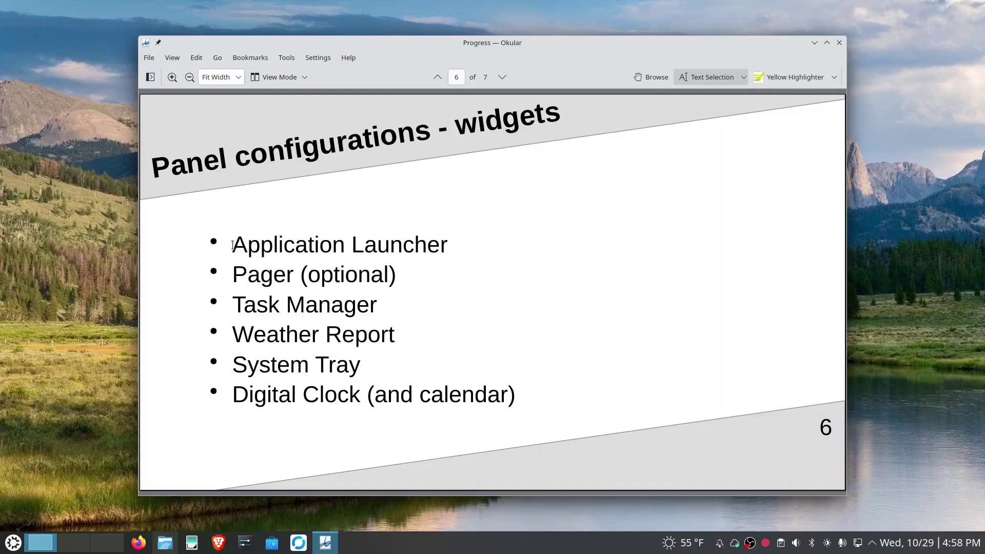
Step: Highlight the six-item widget list on the slide and open the taskbar panel's configuration
{"action": "left_click_drag", "start_coordinate": [231, 245], "coordinate": [569, 386]}
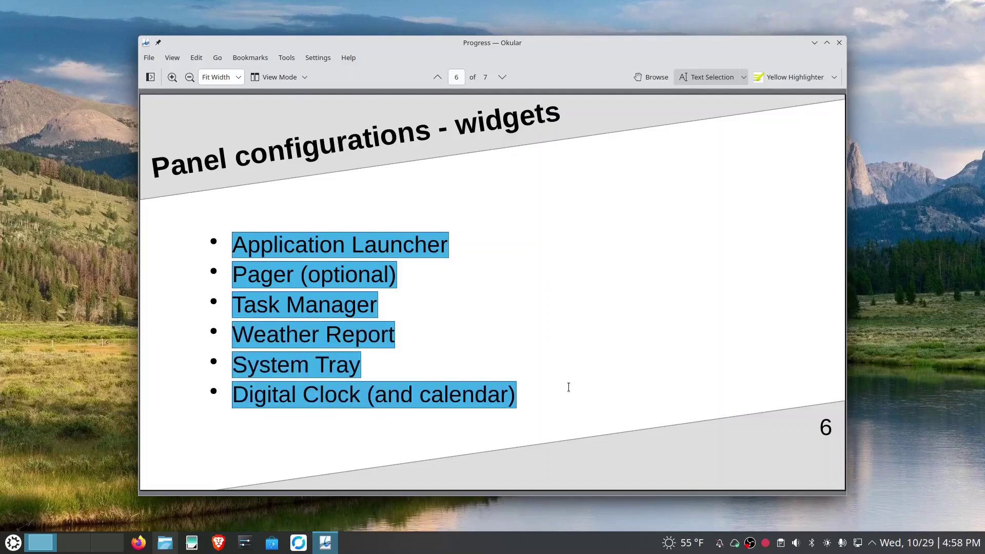
{"action": "right_click", "coordinate": [473, 547]}
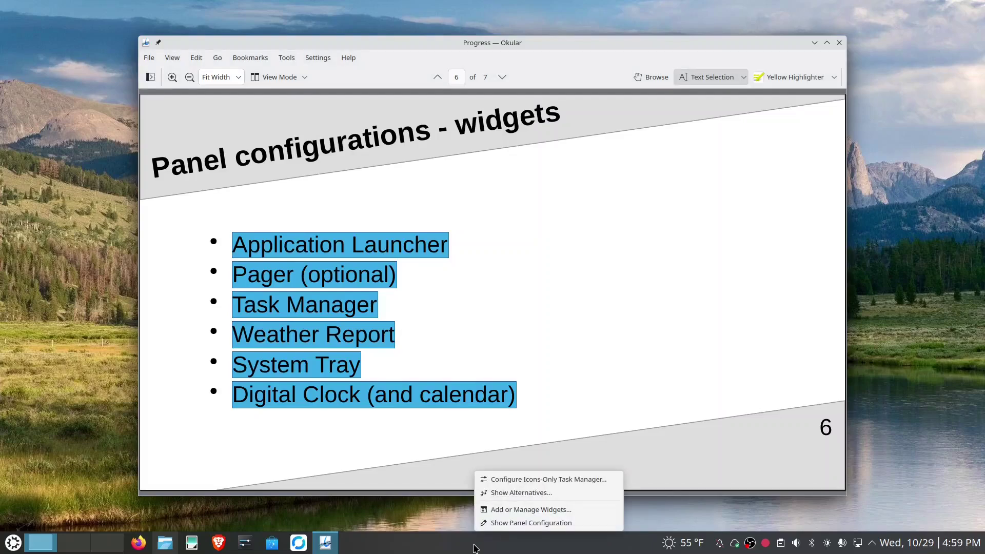
{"action": "left_click", "coordinate": [511, 522]}
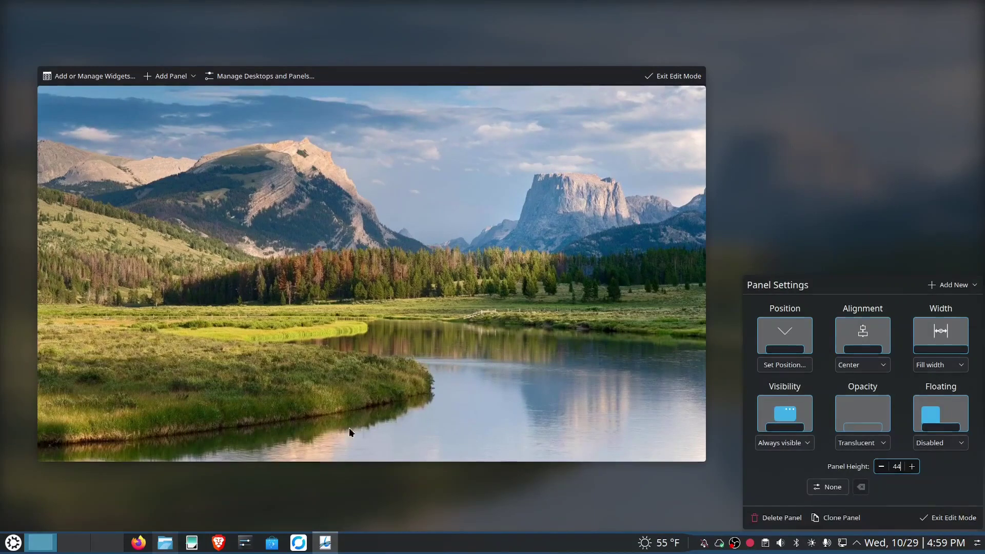
{"action": "mouse_move", "coordinate": [12, 545]}
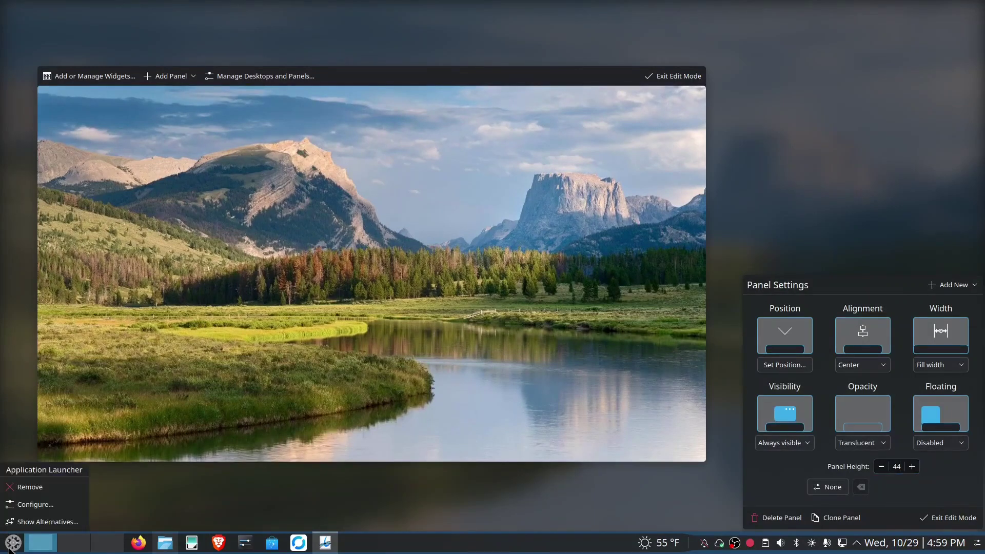
{"action": "mouse_move", "coordinate": [59, 551]}
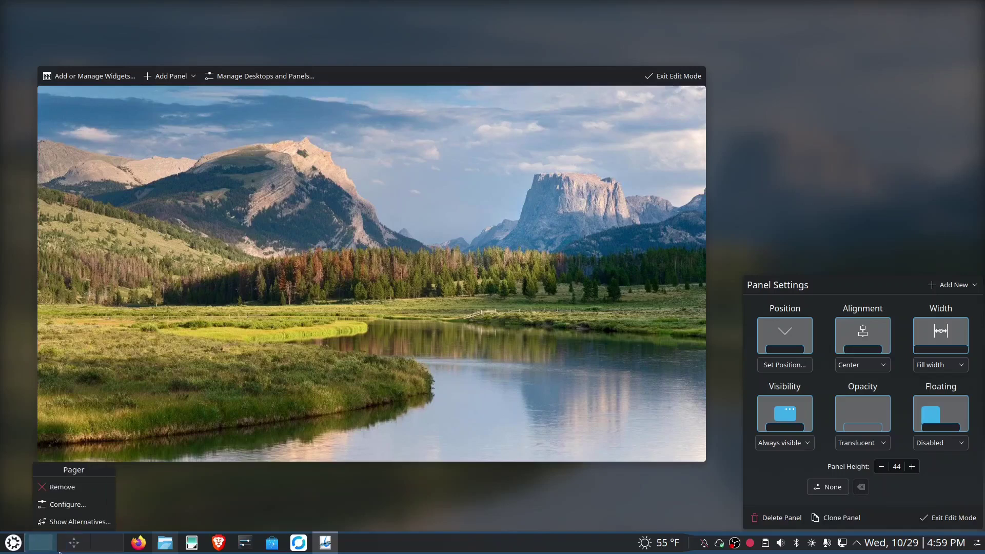
{"action": "mouse_move", "coordinate": [191, 548]}
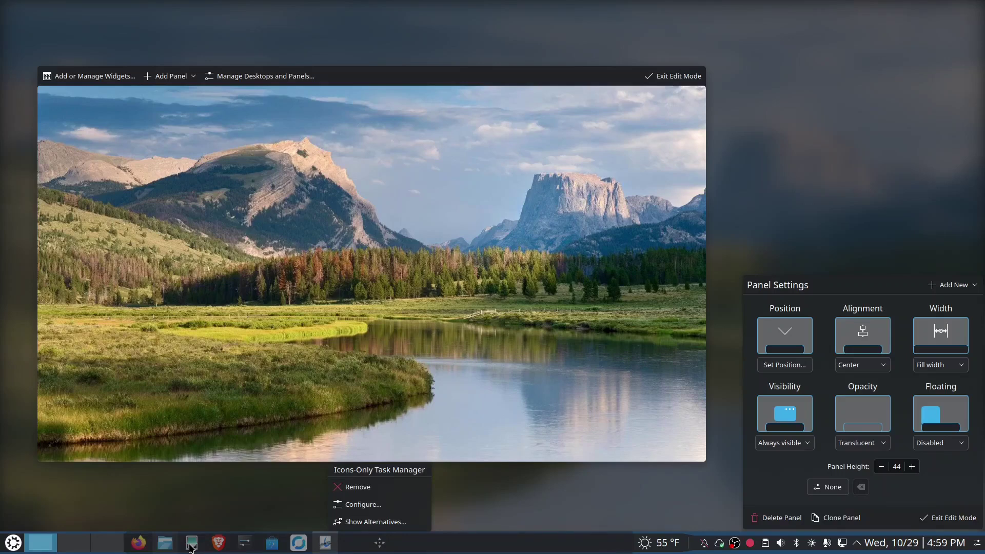
{"action": "mouse_move", "coordinate": [650, 549]}
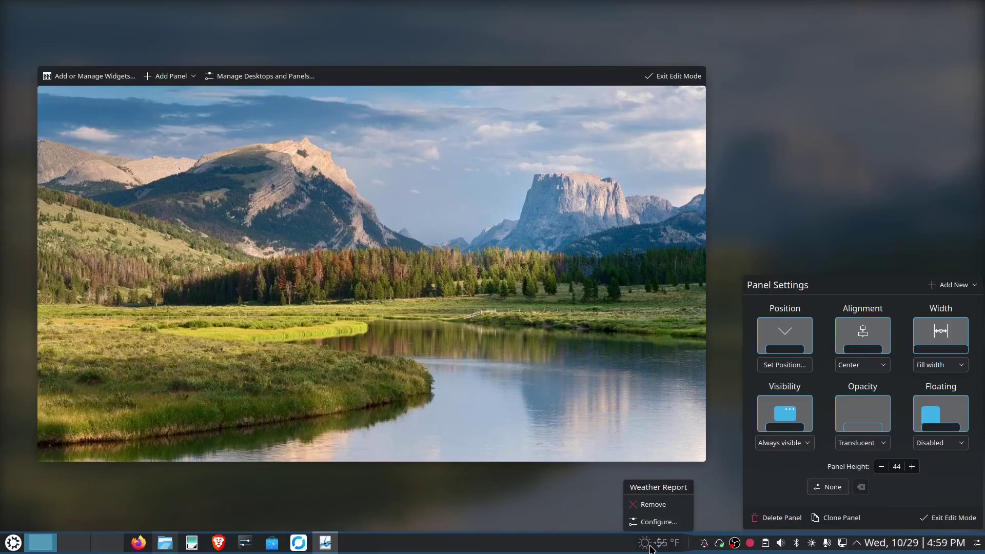
{"action": "mouse_move", "coordinate": [737, 546]}
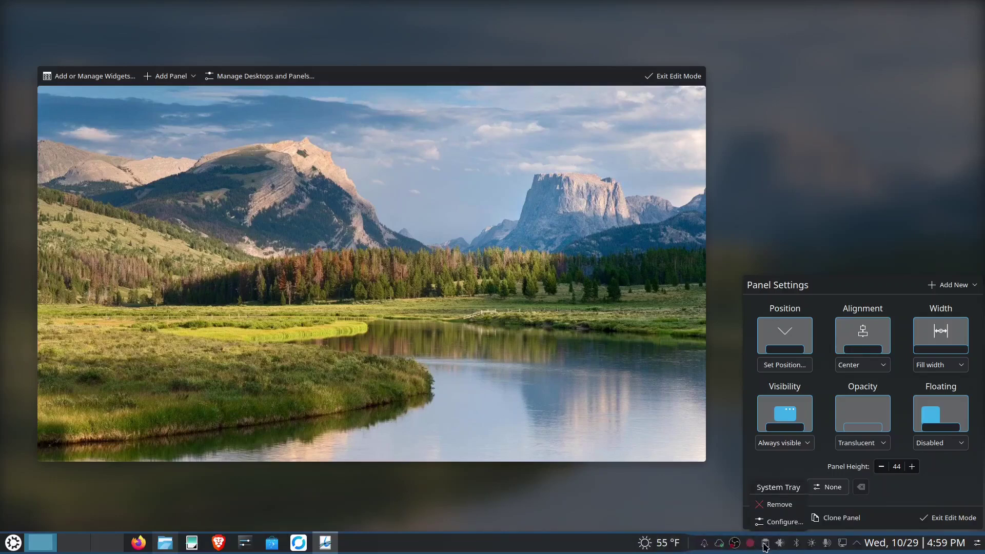
{"action": "mouse_move", "coordinate": [891, 549]}
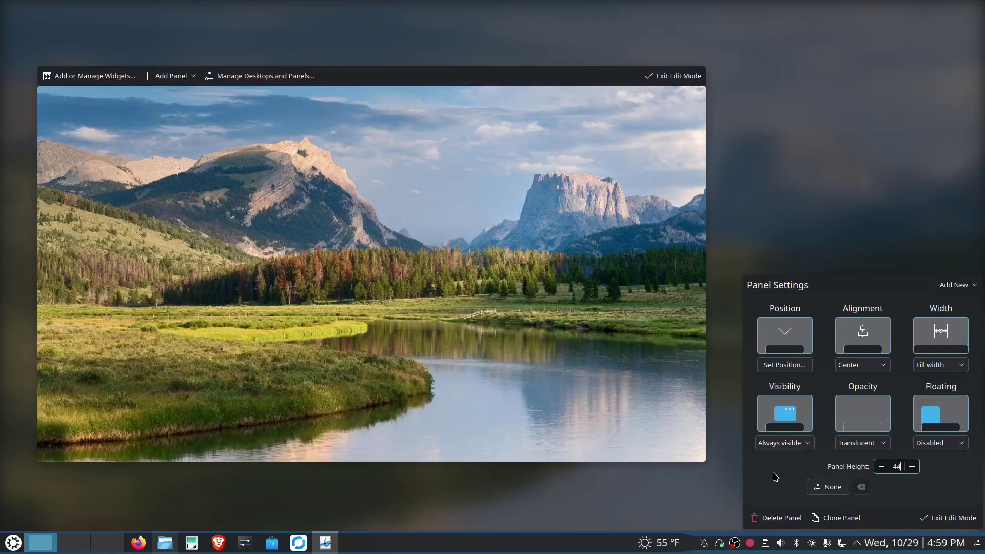
Step: Preview the Add Panel list of panel types, then dismiss it without adding one
{"action": "left_click", "coordinate": [162, 77]}
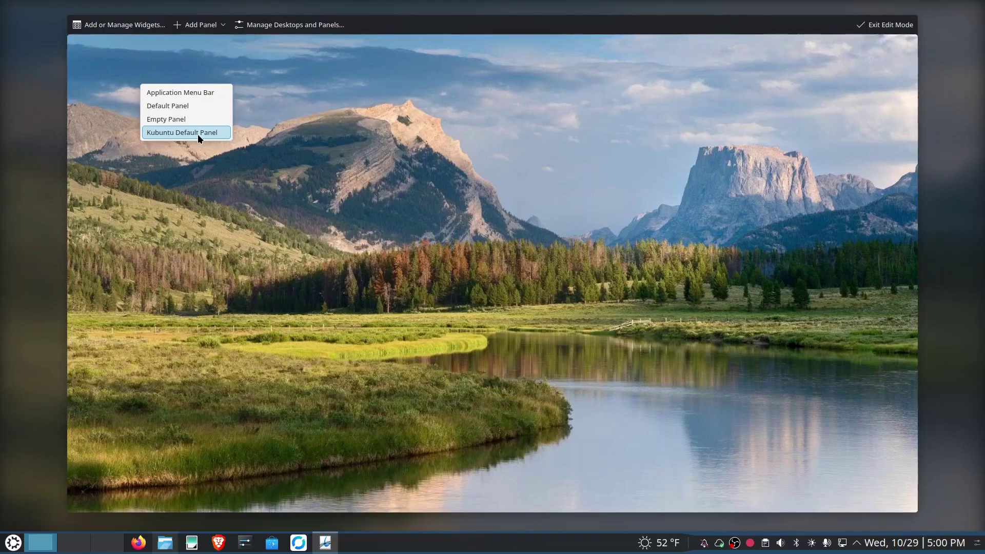
{"action": "left_click", "coordinate": [104, 28]}
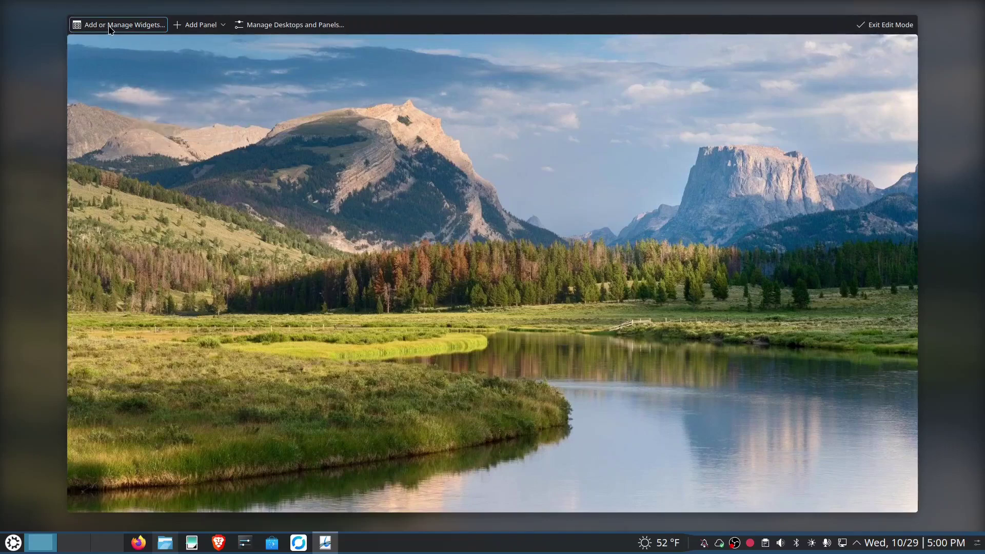
Step: Search the widget explorer for 'weather', then add an Empty Panel along the top
{"action": "left_click", "coordinate": [104, 27]}
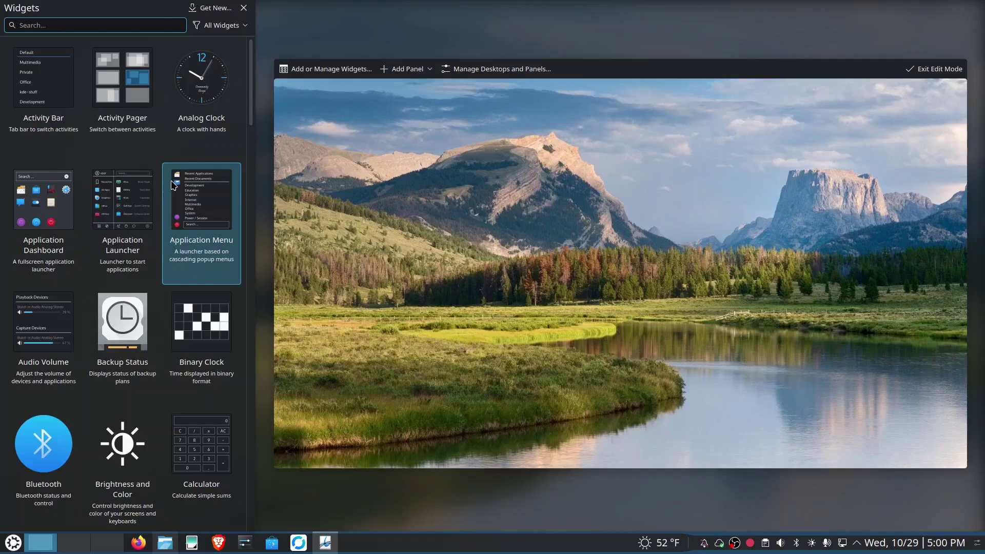
{"action": "type", "text": "weather"}
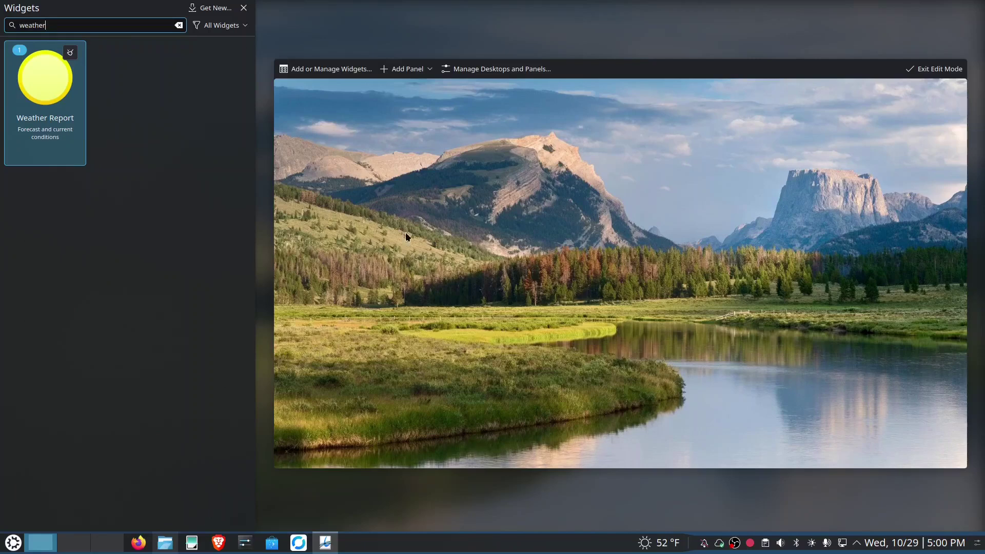
{"action": "left_click", "coordinate": [403, 68]}
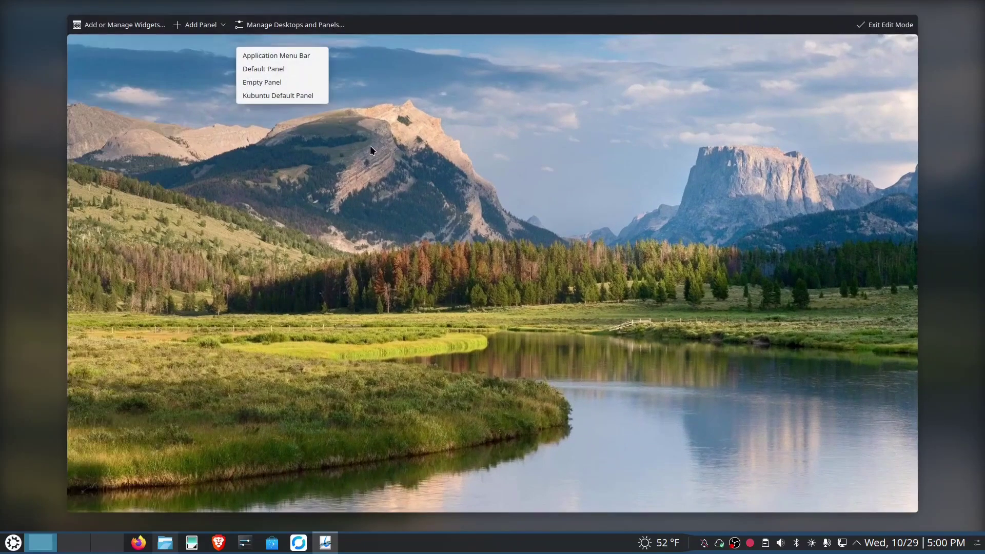
{"action": "left_click", "coordinate": [263, 82]}
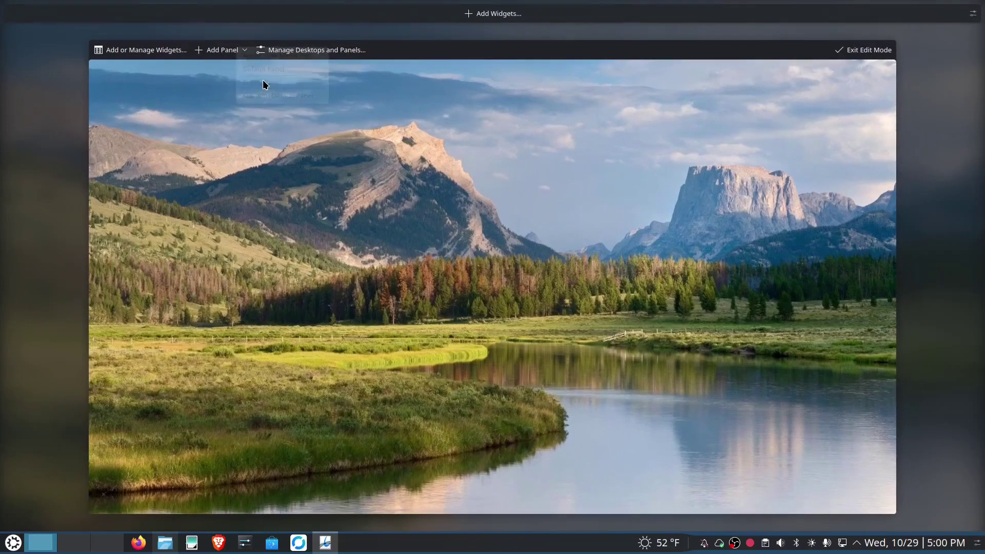
Step: Search 'task ma', place an Icons-Only Task Manager on the top panel, and exit edit mode
{"action": "left_click", "coordinate": [502, 15]}
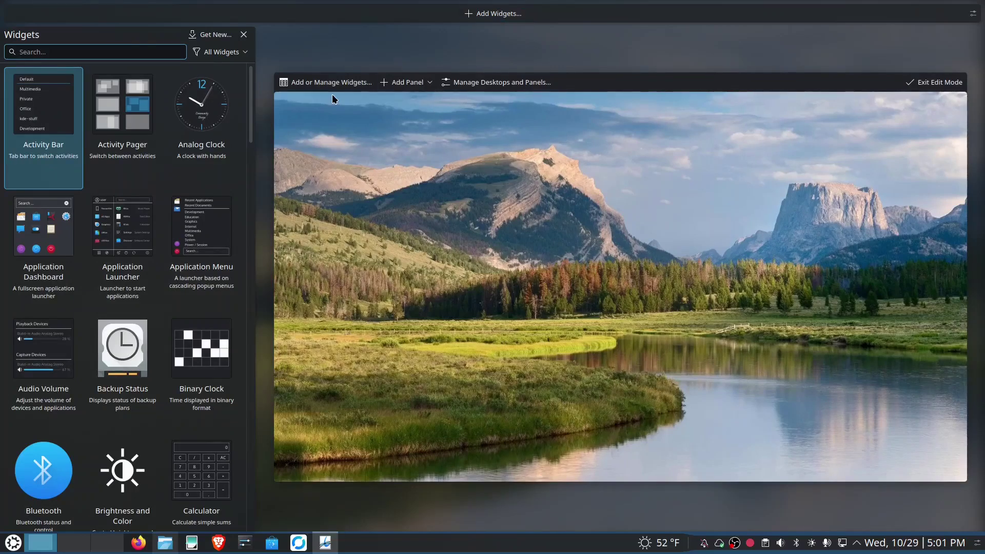
{"action": "type", "text": "task ma"}
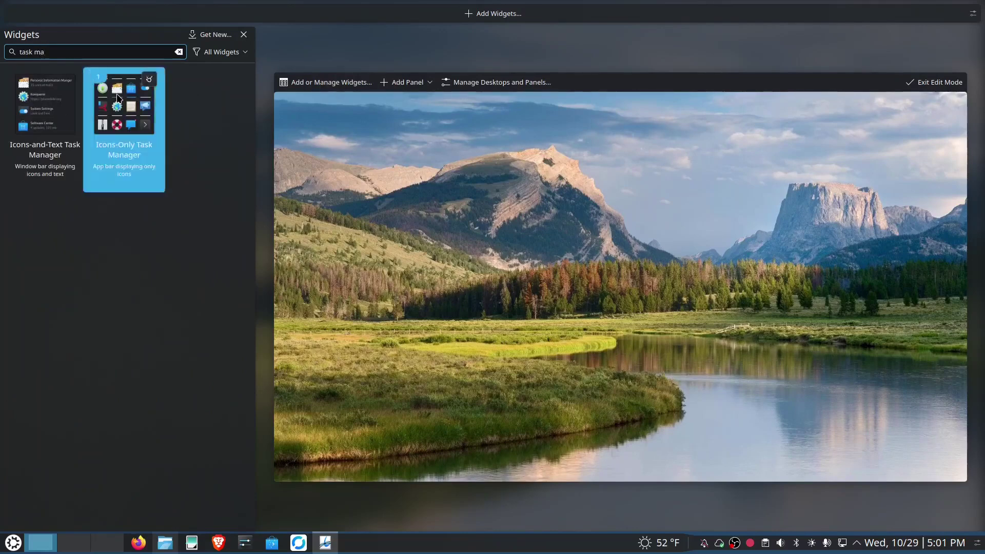
{"action": "left_click_drag", "start_coordinate": [117, 97], "coordinate": [290, 16]}
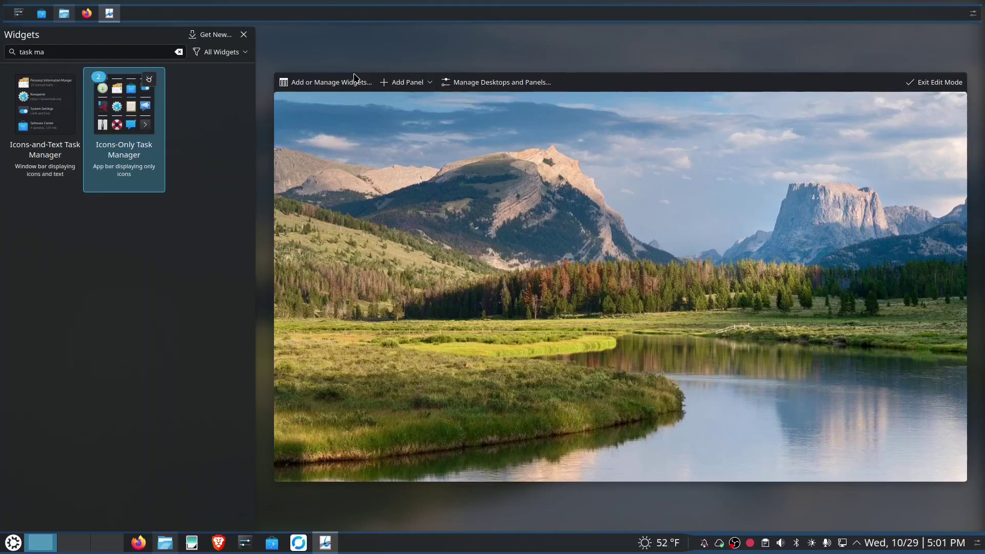
{"action": "mouse_move", "coordinate": [275, 14]}
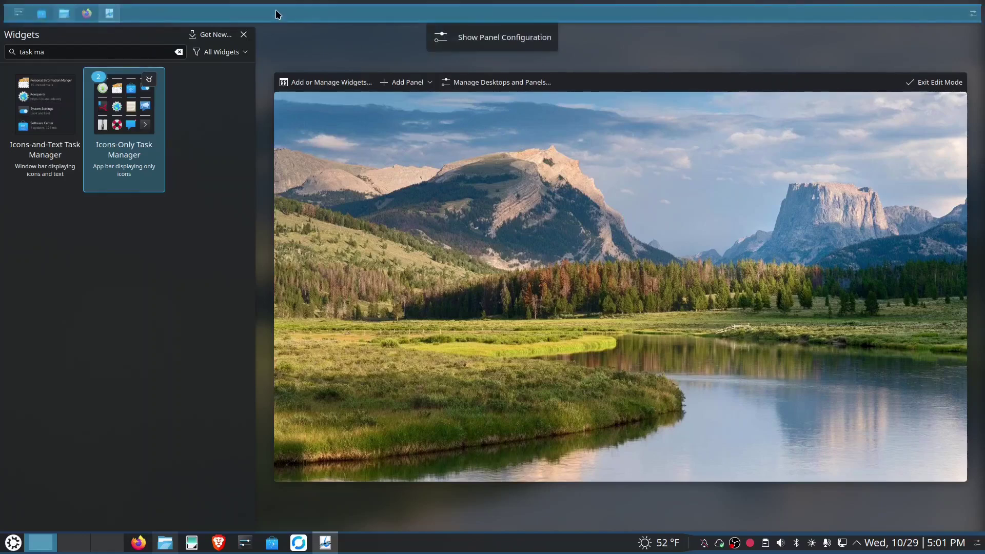
{"action": "key", "text": "Escape"}
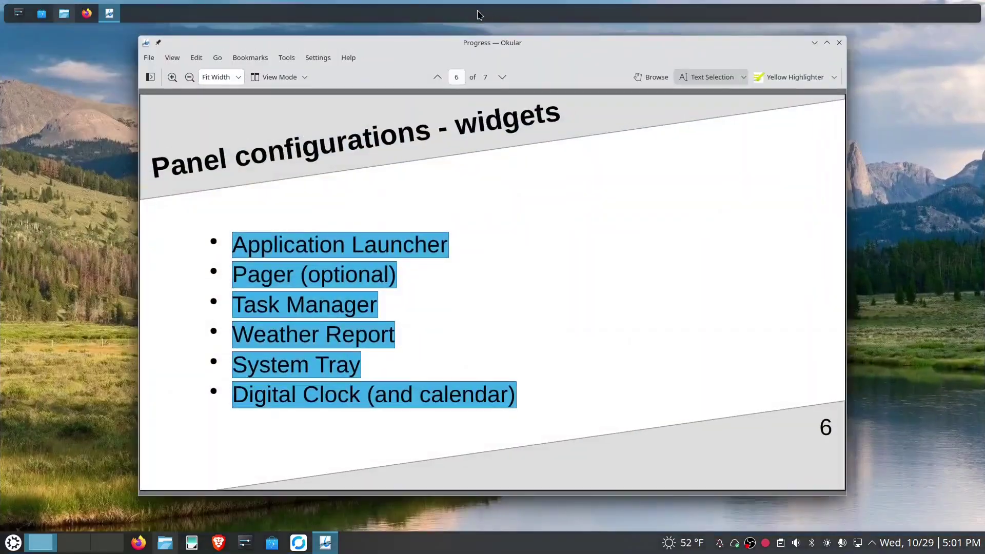
{"action": "right_click", "coordinate": [573, 8]}
Step: Set the top panel's width to Fit content, then delete it and exit edit mode
{"action": "left_click", "coordinate": [605, 71]}
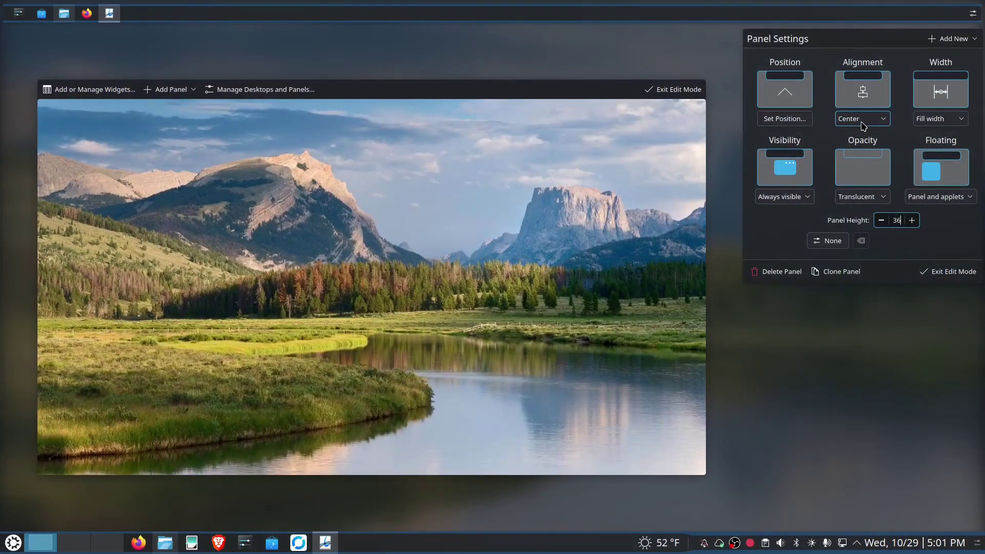
{"action": "left_click", "coordinate": [940, 119]}
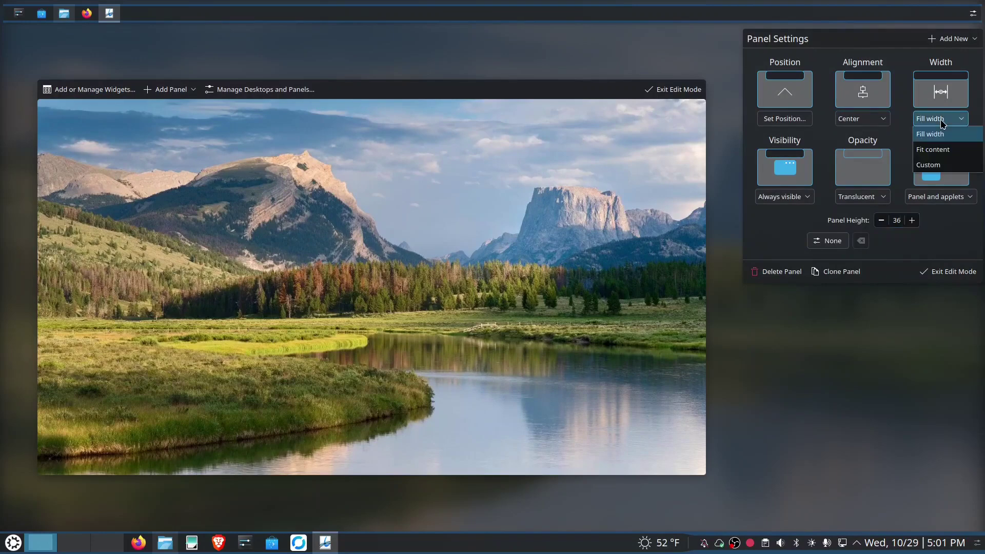
{"action": "left_click", "coordinate": [941, 150]}
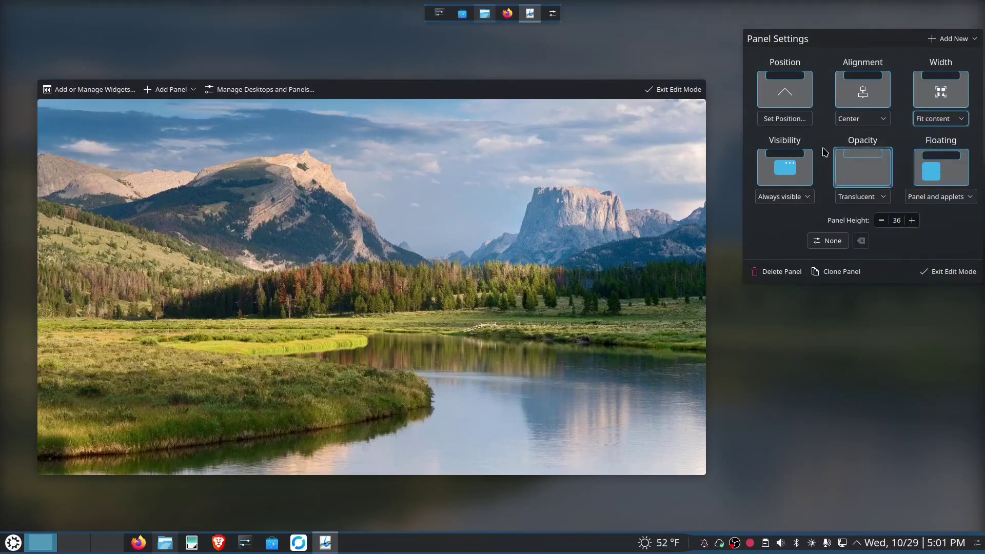
{"action": "mouse_move", "coordinate": [507, 18]}
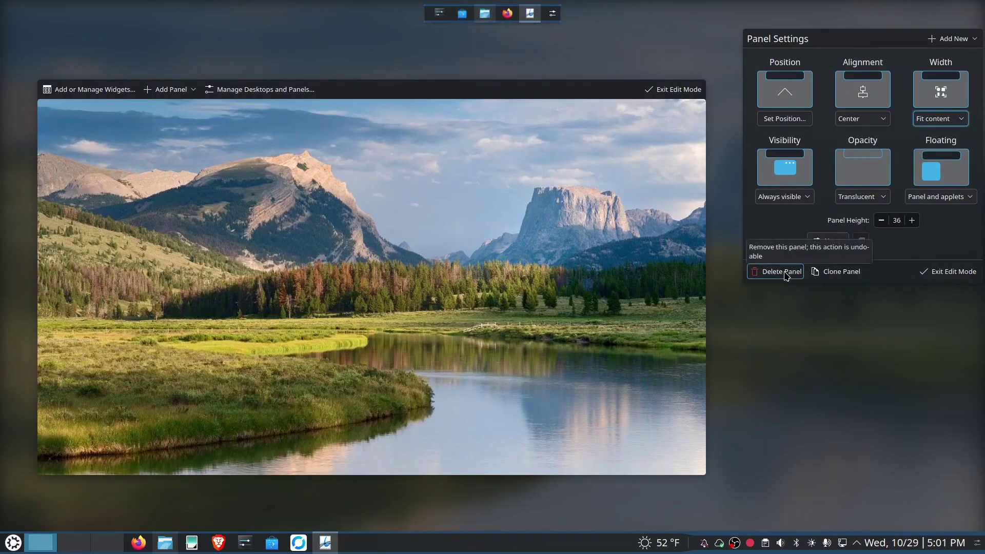
{"action": "left_click", "coordinate": [785, 275]}
{"action": "left_click", "coordinate": [673, 89]}
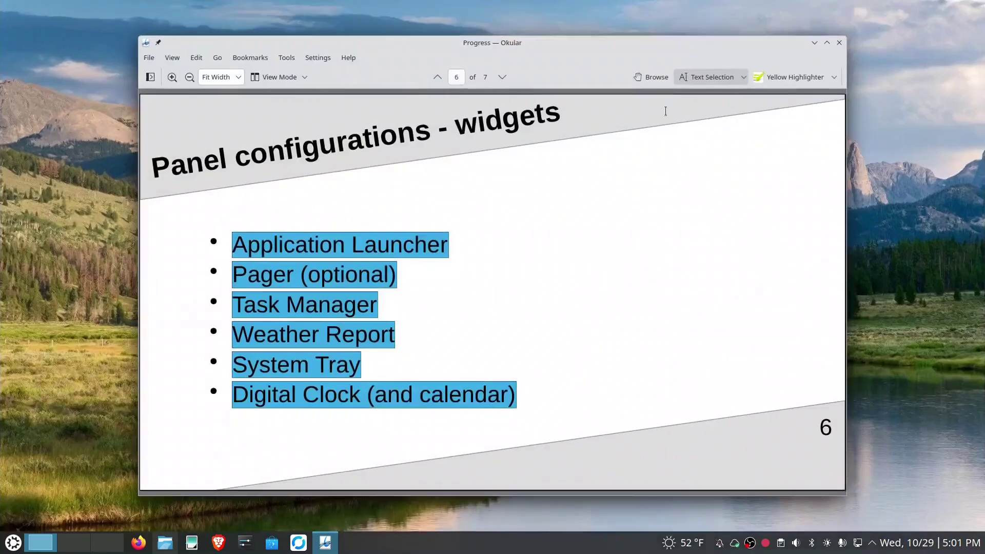